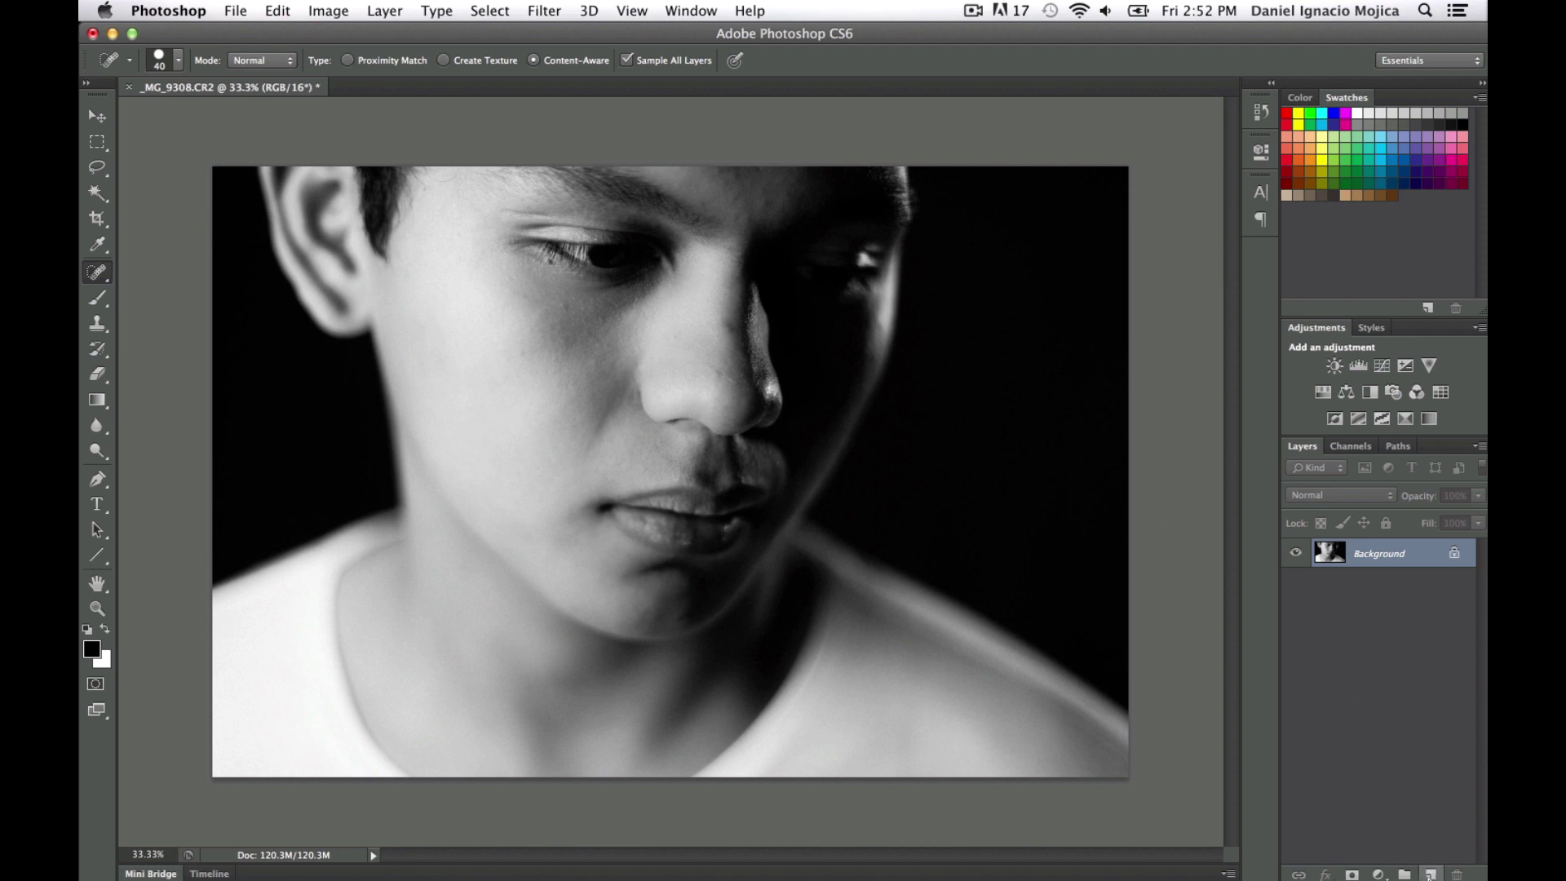
- Add a new empty layer above the Background layer and name it 'Retouch'
click(1429, 874)
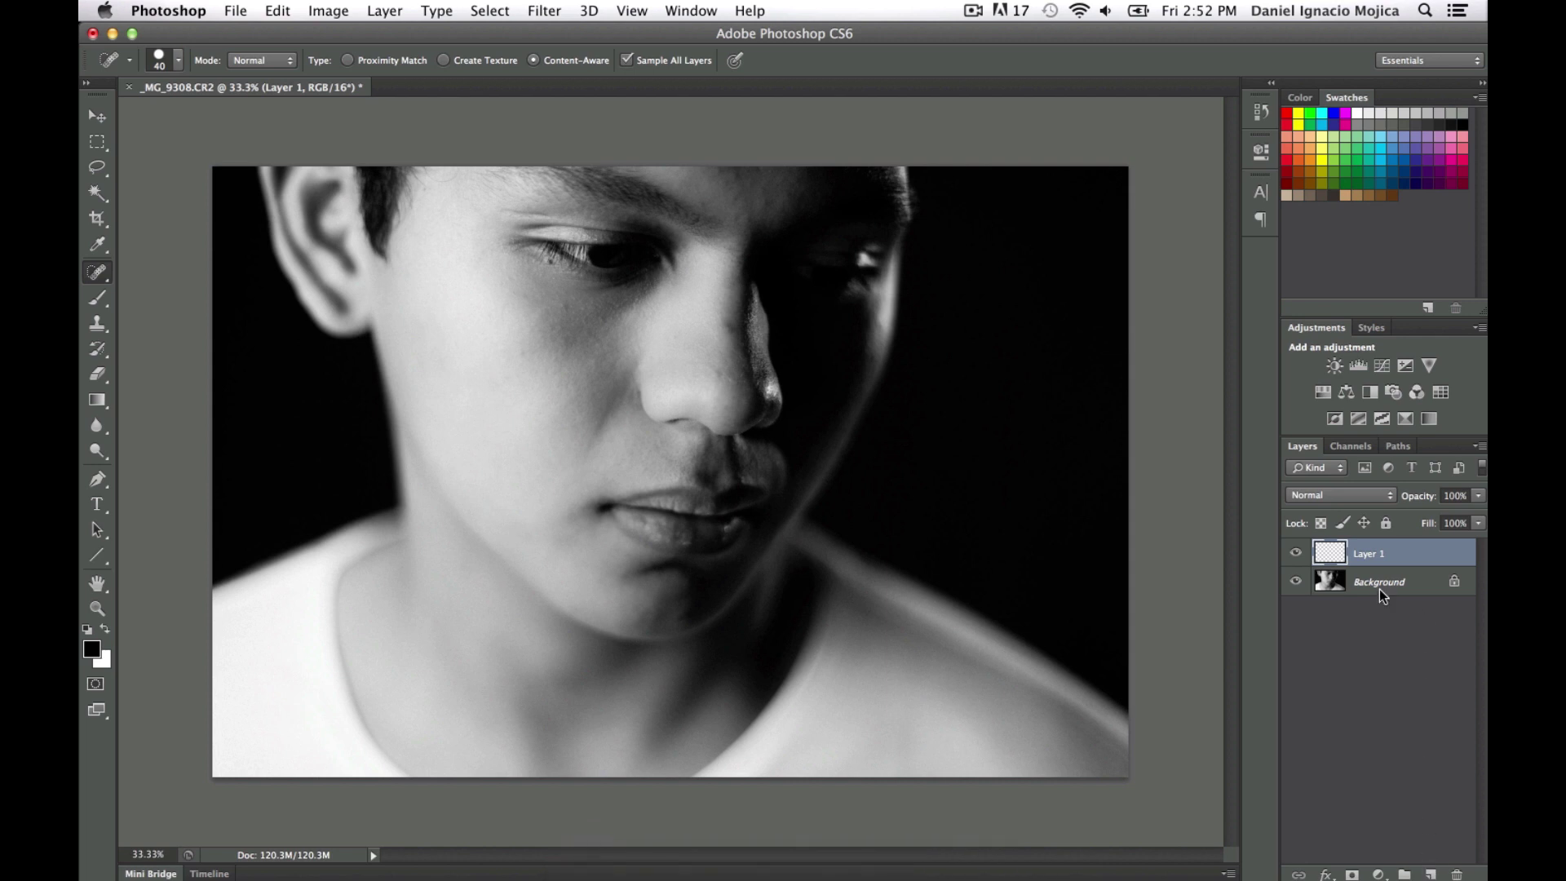
double_click(1370, 553)
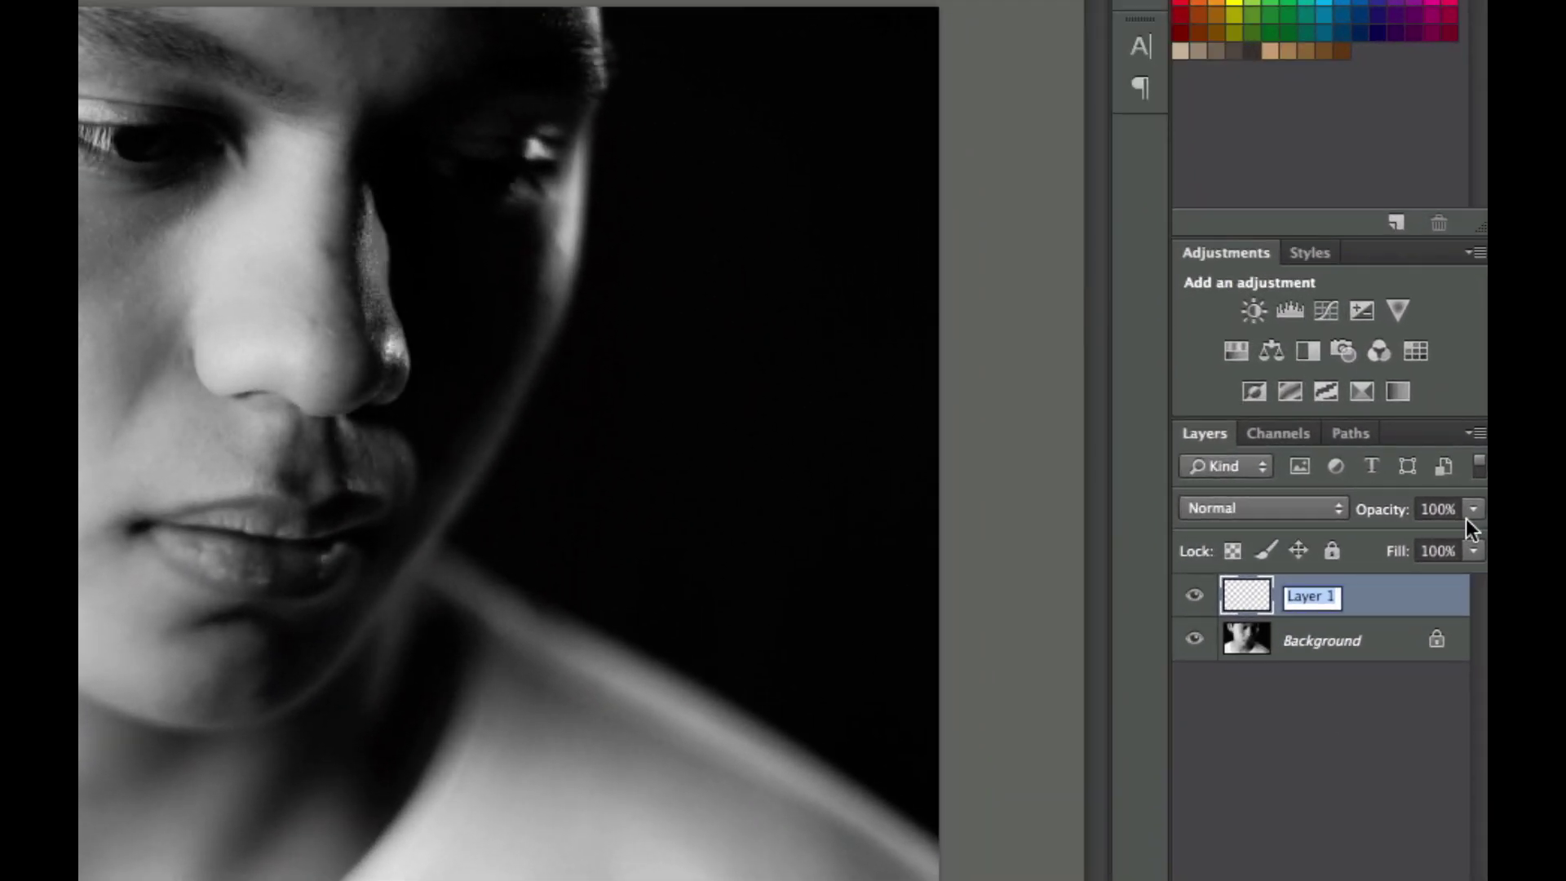
text(Retouch)
key(Return)
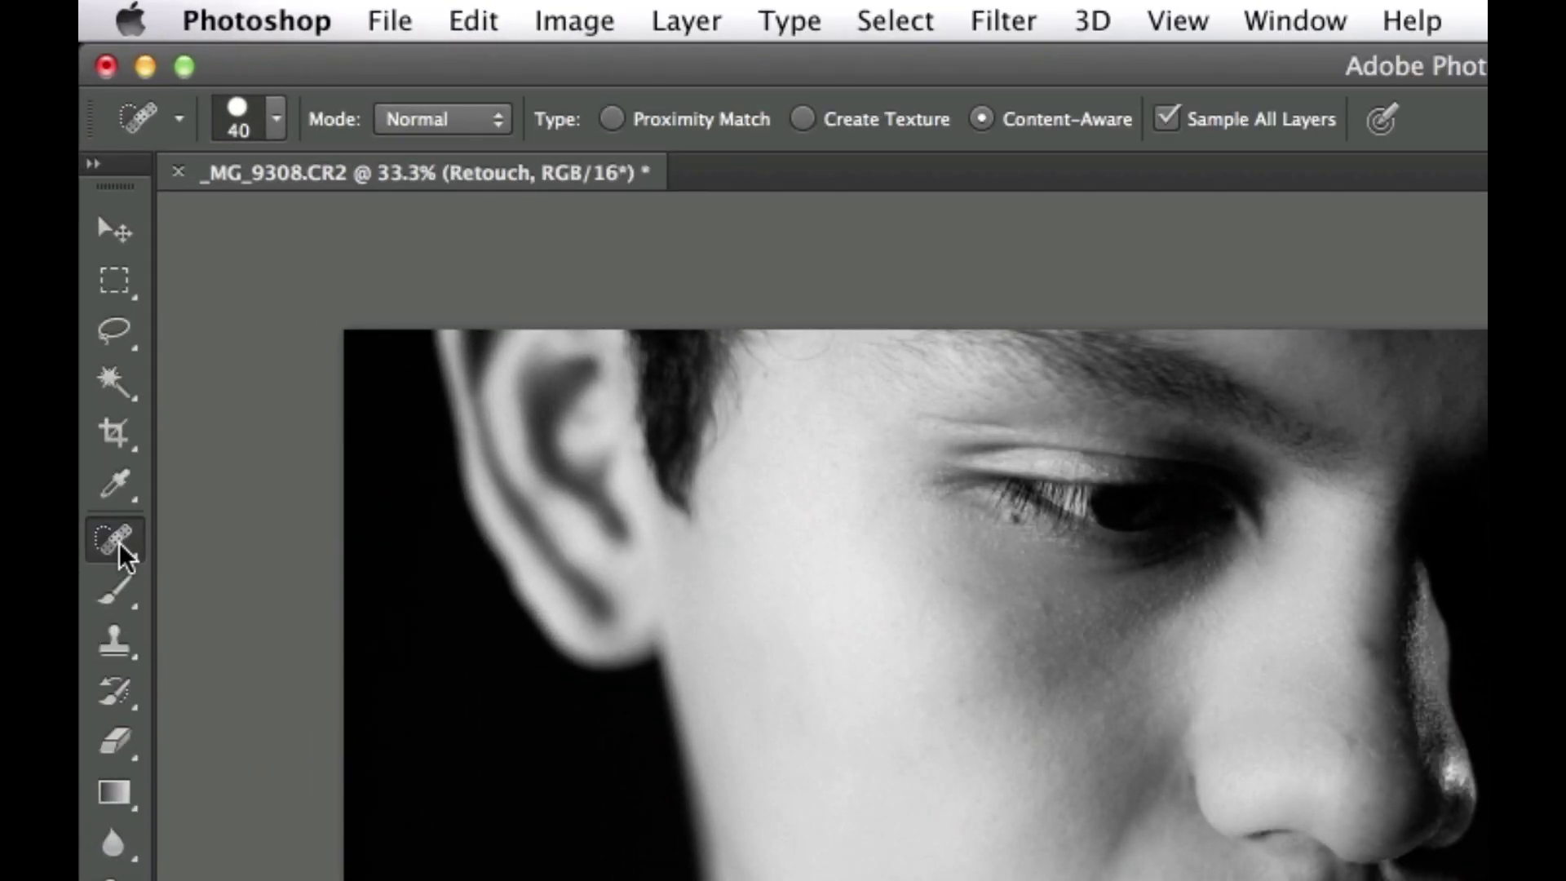
click(120, 548)
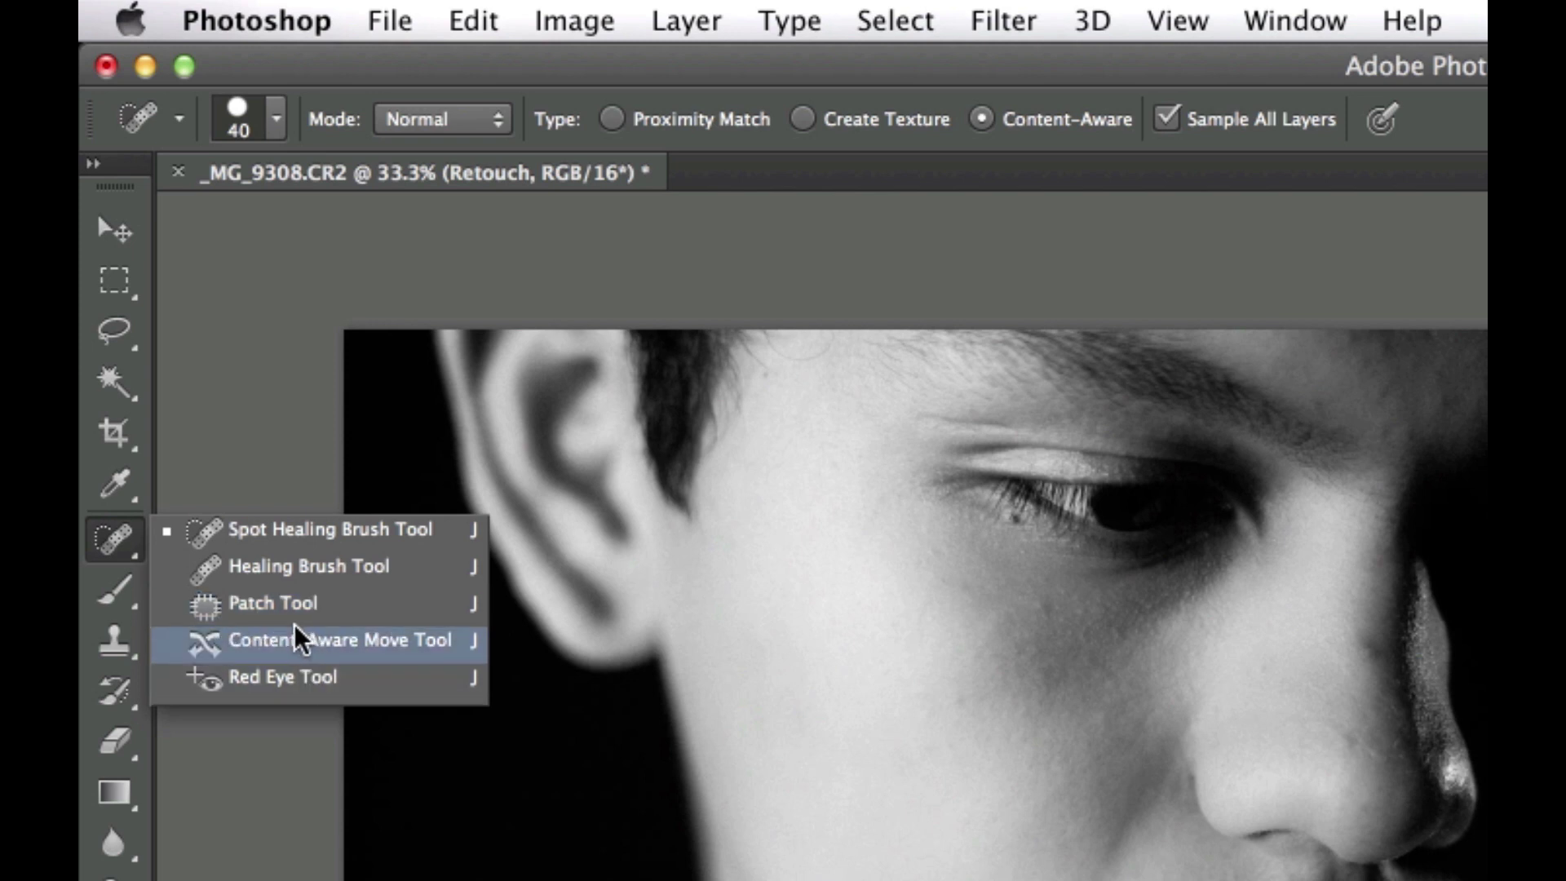
click(129, 550)
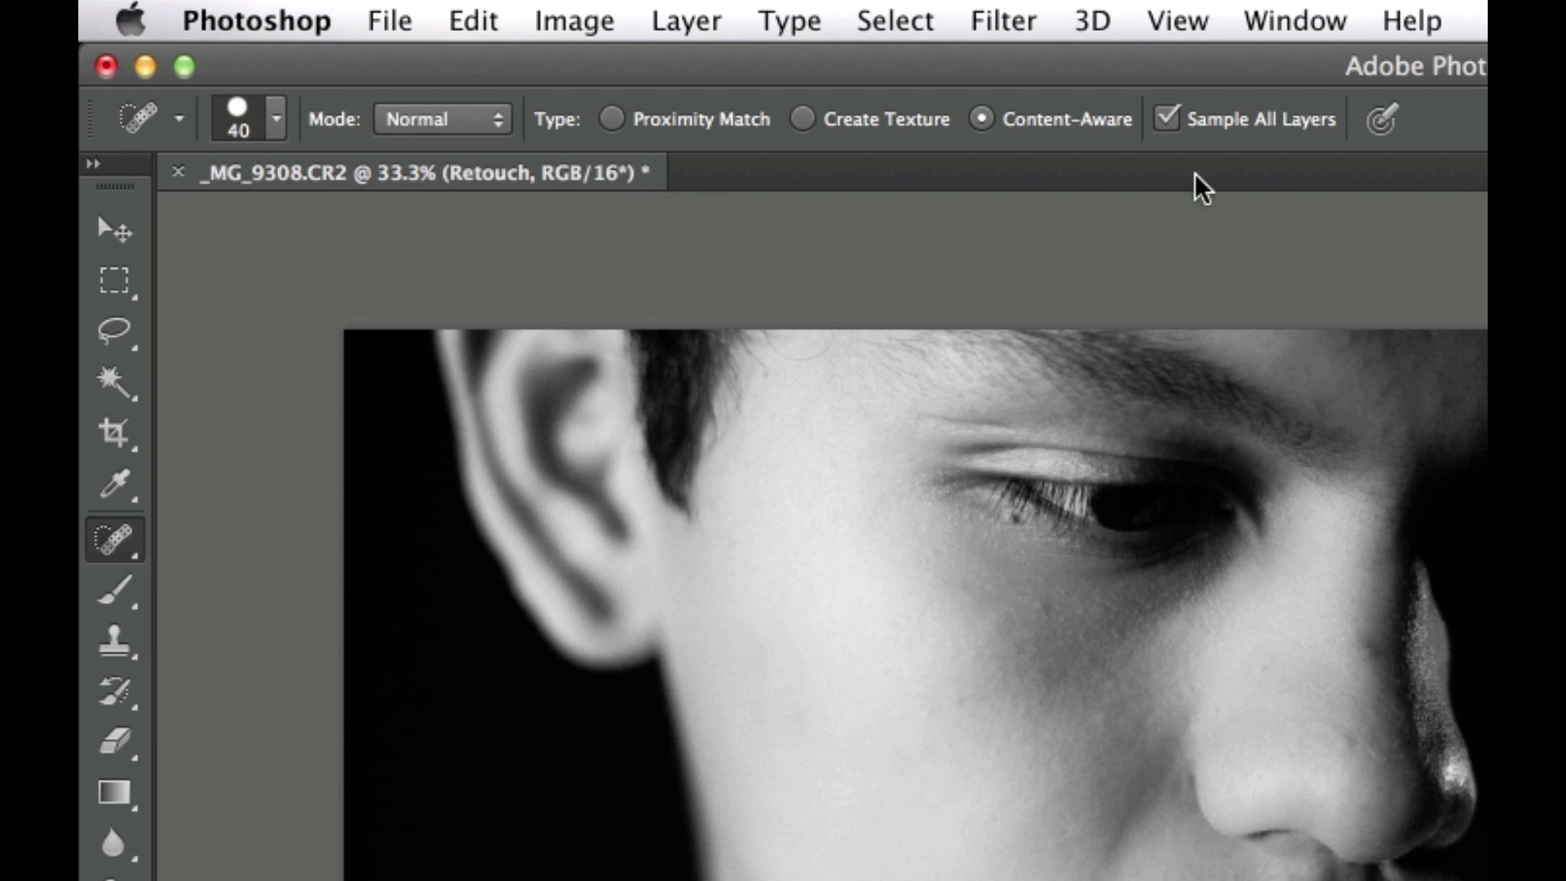
click(1196, 121)
click(1187, 124)
click(1194, 124)
click(1188, 124)
- Zoom the portrait to 100% on the nose and enlarge the healing brush to 70
key(super+equal)
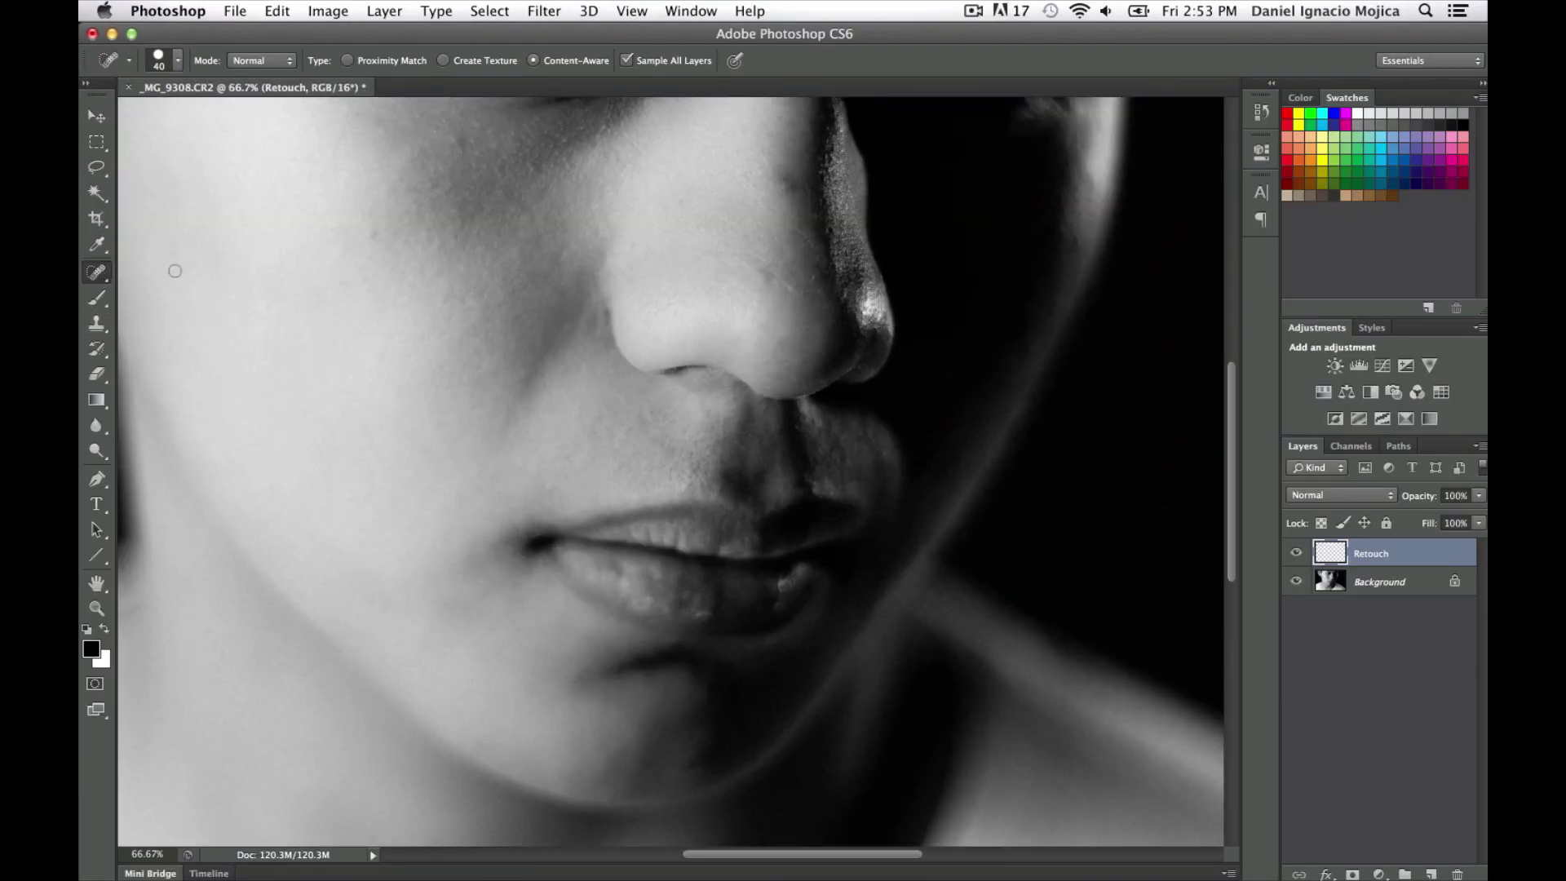
key(super+equal)
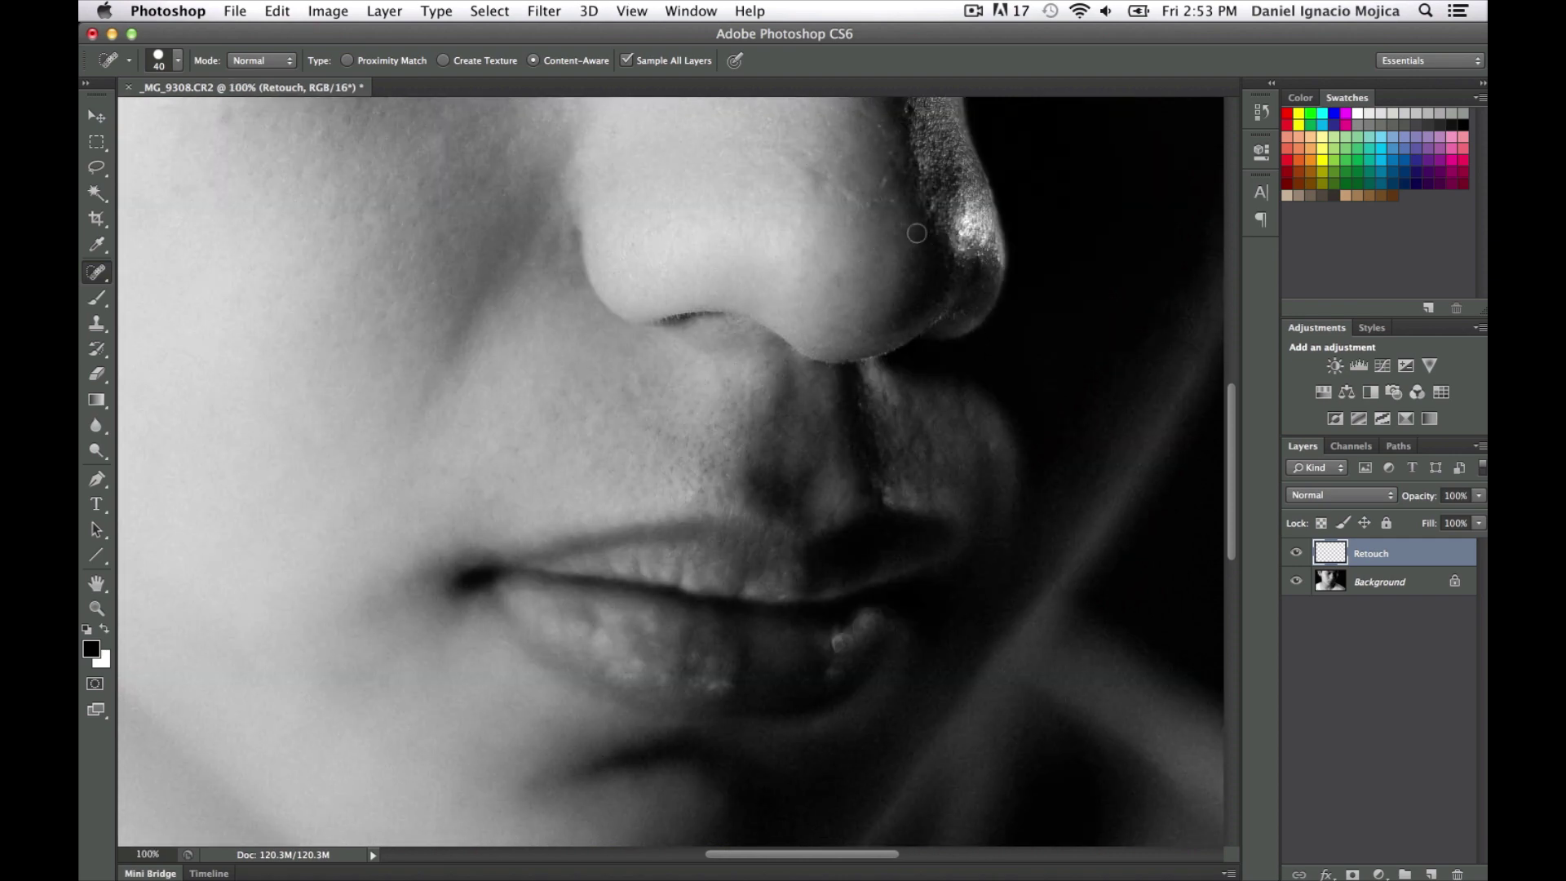
drag(915, 235, 791, 550)
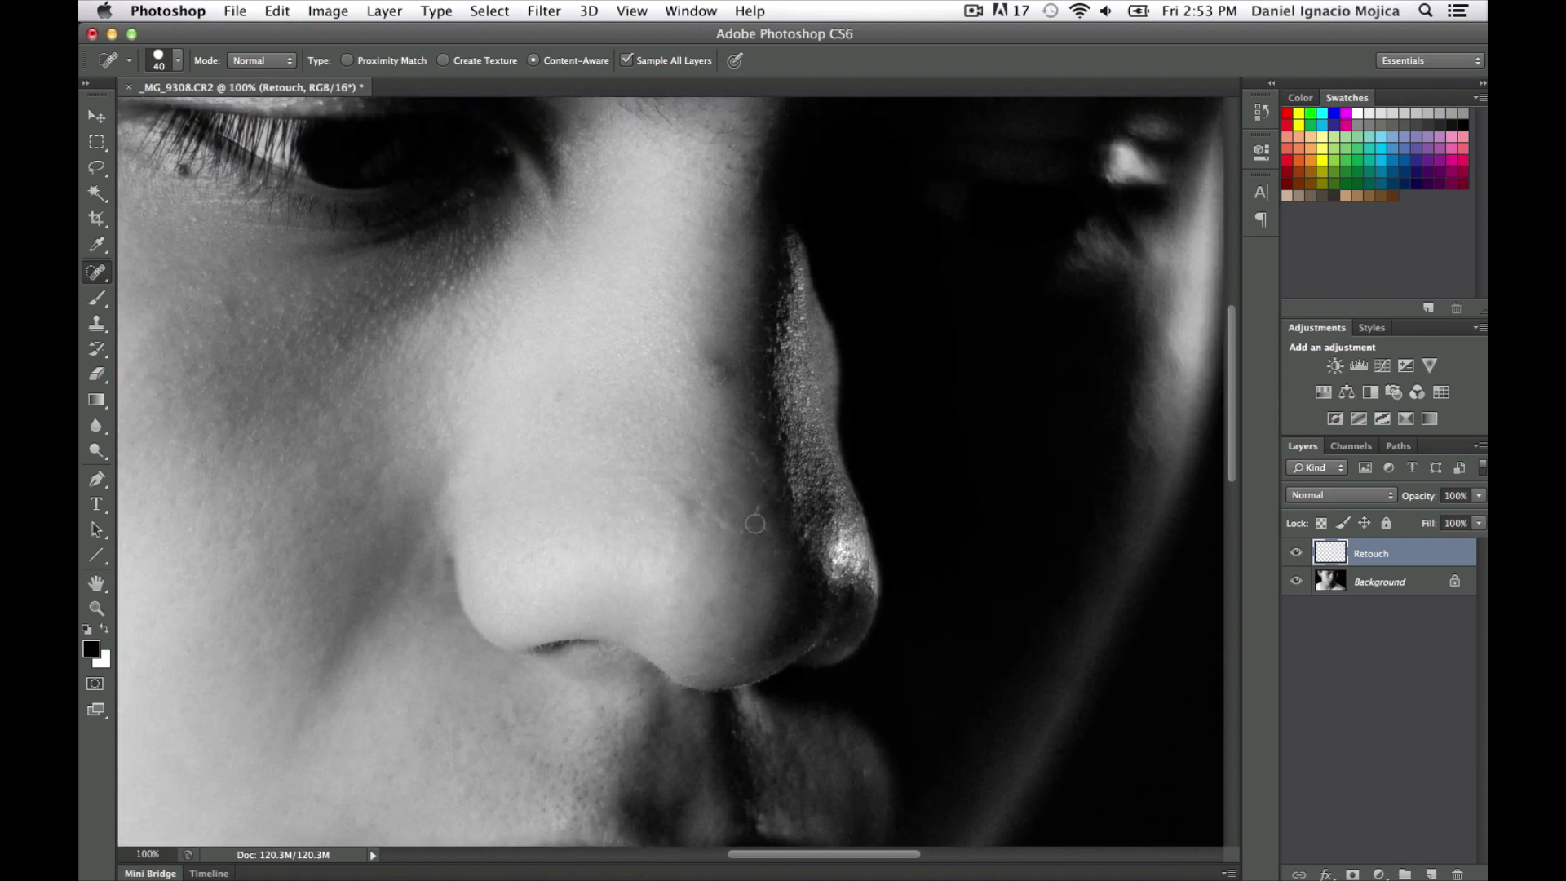
key(bracketright)
key(bracketright)
key(bracketright)
- Heal the blemishes on the nose, its side and its lower part
mouse_move(686, 510)
mouse_down()
mouse_move(688, 496)
mouse_move(688, 520)
mouse_up()
mouse_move(728, 380)
mouse_down()
mouse_move(701, 349)
mouse_move(708, 488)
mouse_move(728, 512)
mouse_up()
click(549, 554)
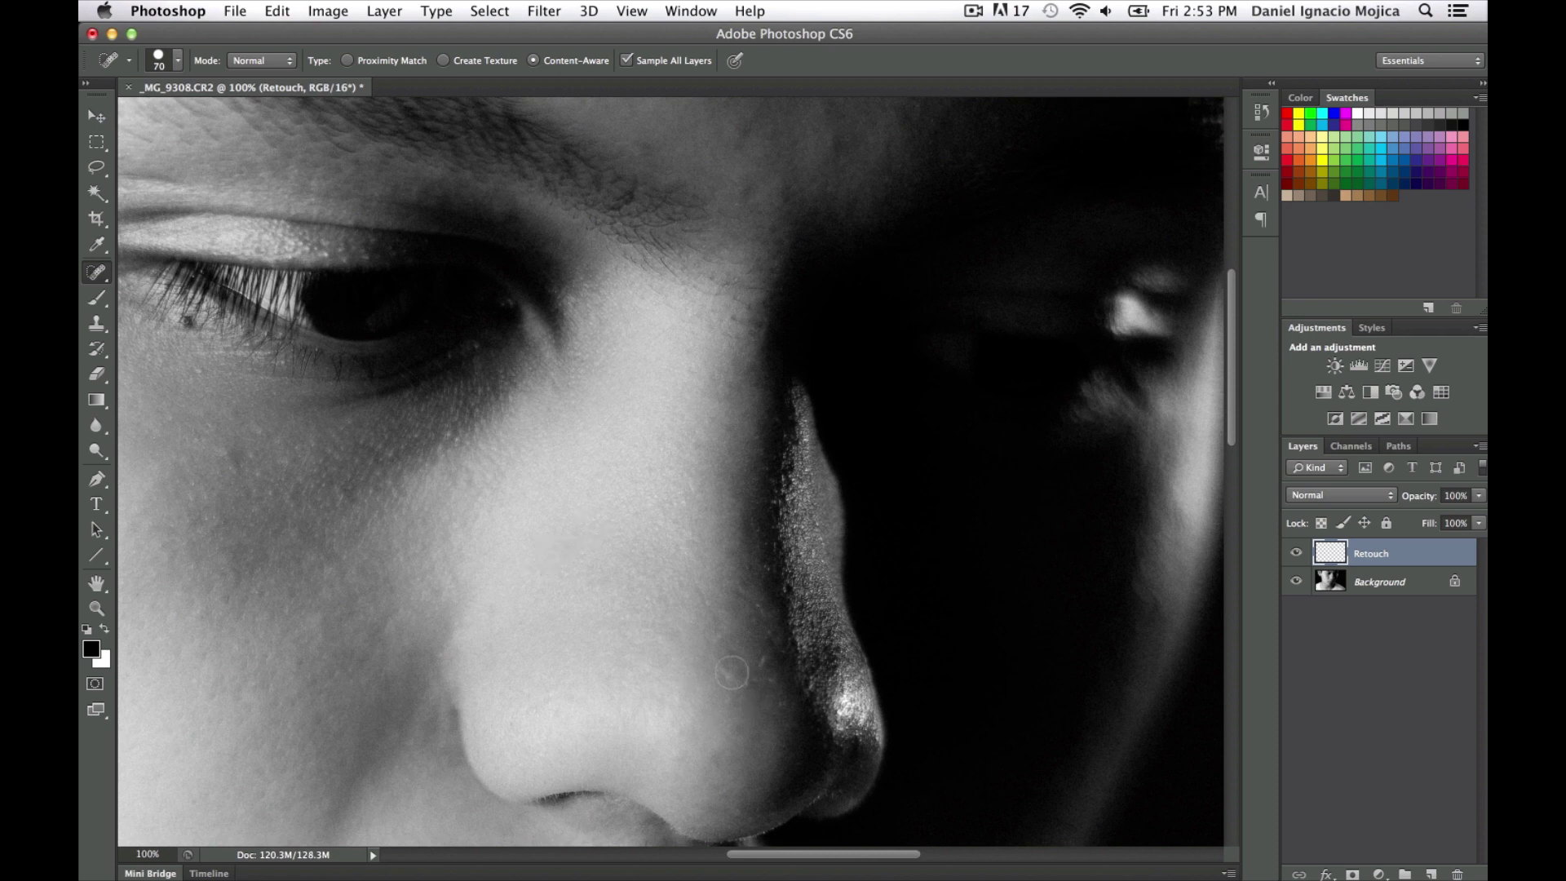
drag(730, 671, 727, 670)
drag(684, 758, 684, 758)
- Heal the blemishes between the brows and along the eyebrow
scroll(672, 611, up, 5)
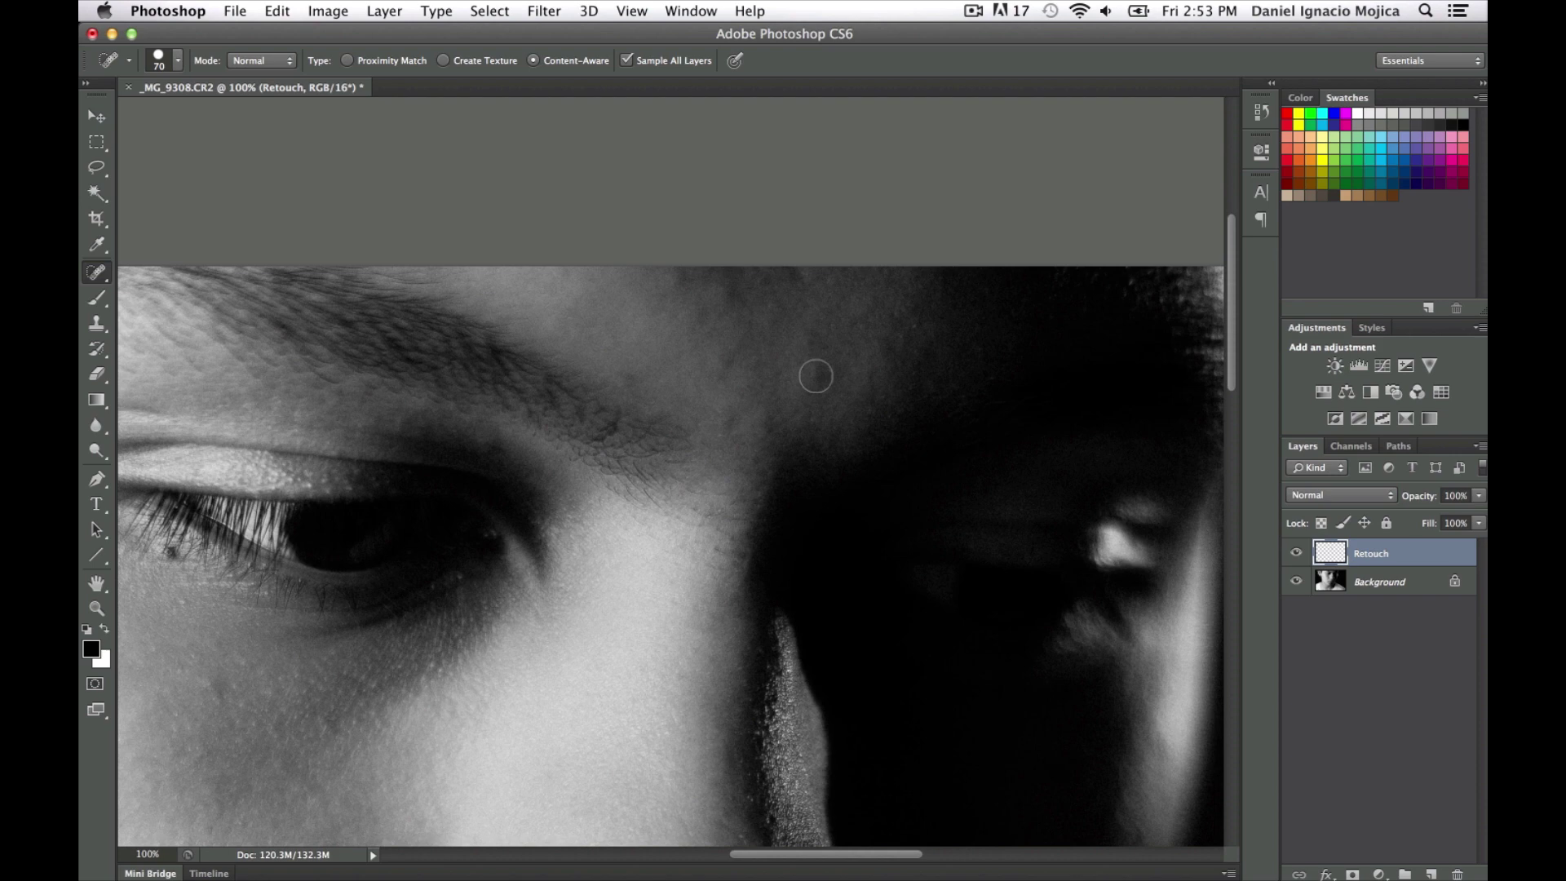
drag(814, 339, 815, 339)
drag(731, 417, 730, 416)
drag(642, 387, 642, 387)
mouse_move(695, 328)
mouse_down()
mouse_move(675, 281)
mouse_move(721, 295)
mouse_up()
drag(693, 288, 561, 274)
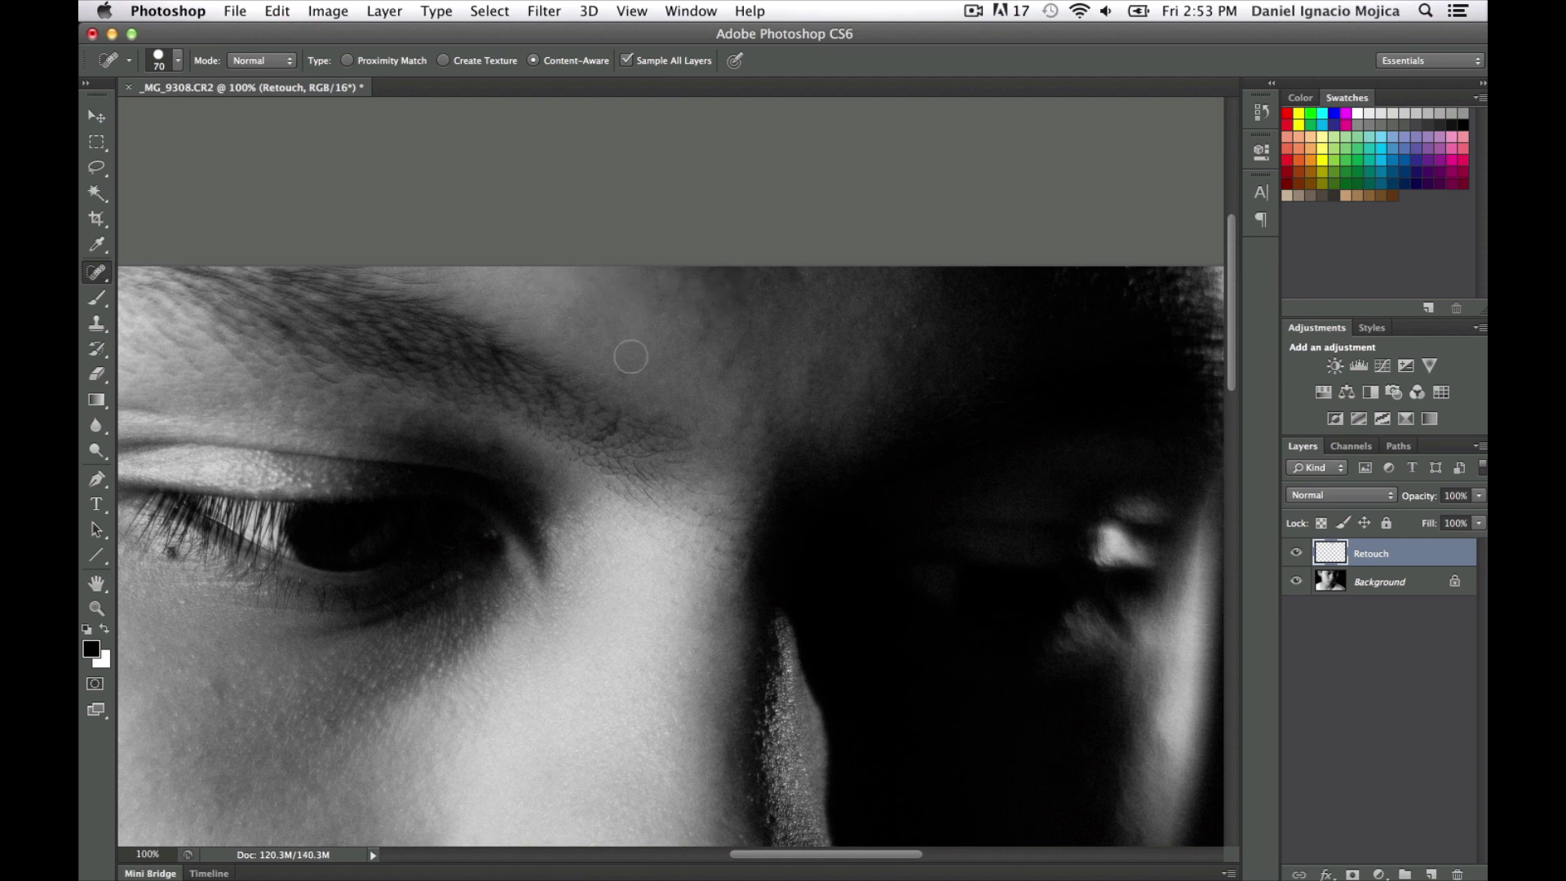
click(628, 359)
- Heal the small spots above the brow, on the brow ridge and up the forehead
click(710, 311)
click(709, 332)
click(708, 339)
click(727, 370)
click(738, 350)
click(673, 303)
click(665, 300)
click(678, 289)
click(686, 282)
click(666, 270)
click(653, 309)
- Heal the blemishes on the cheek below the eye
scroll(710, 391, down, 5)
scroll(709, 391, left, 6)
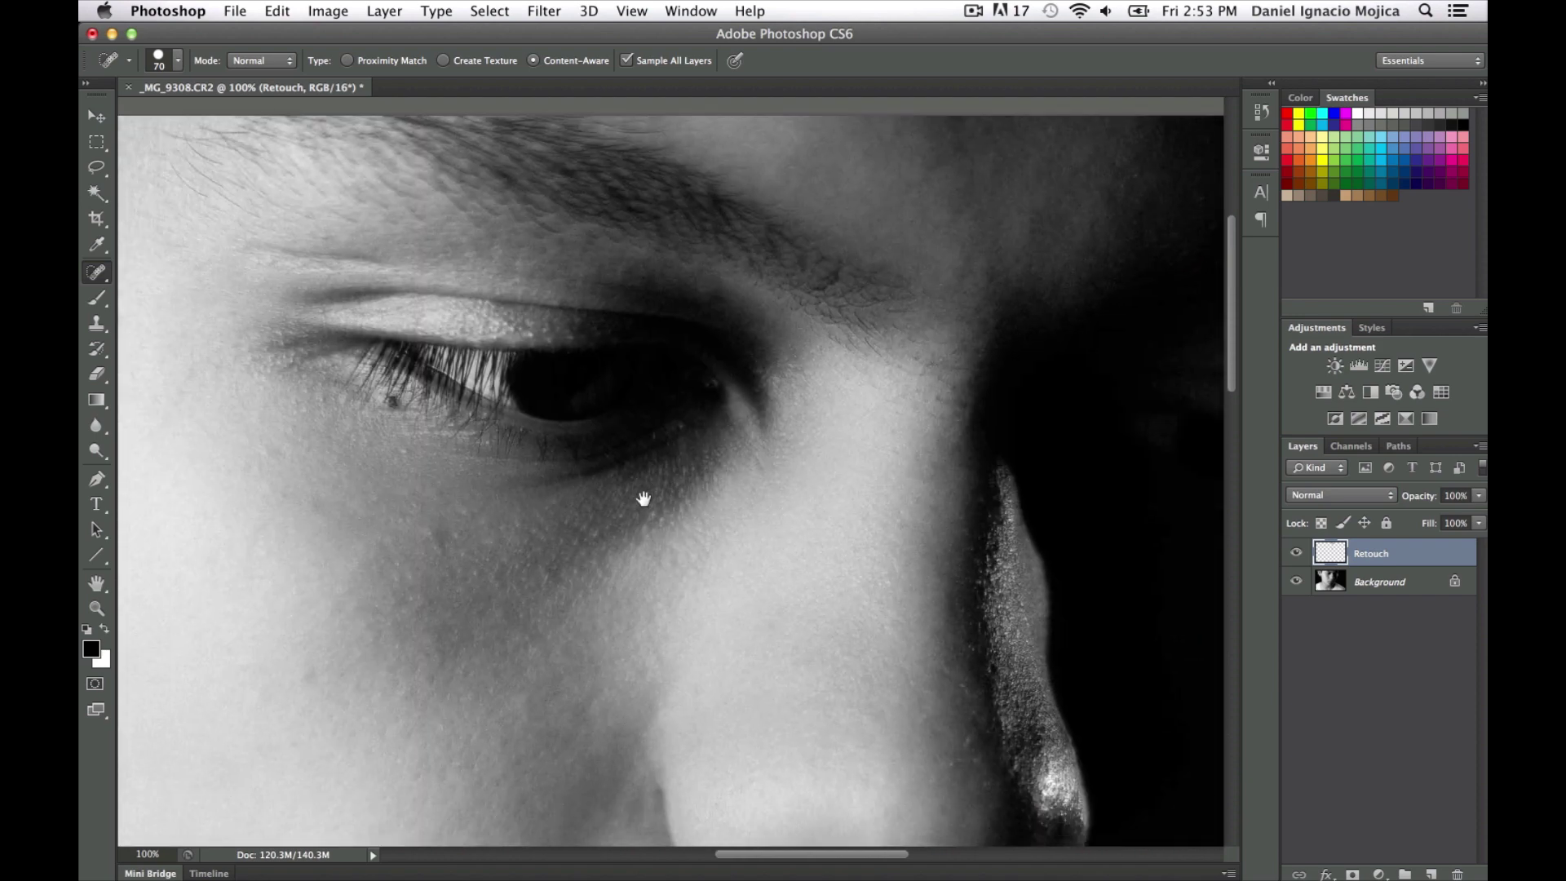
mouse_move(644, 498)
mouse_down()
mouse_move(790, 444)
mouse_move(808, 403)
mouse_up()
drag(632, 455, 626, 433)
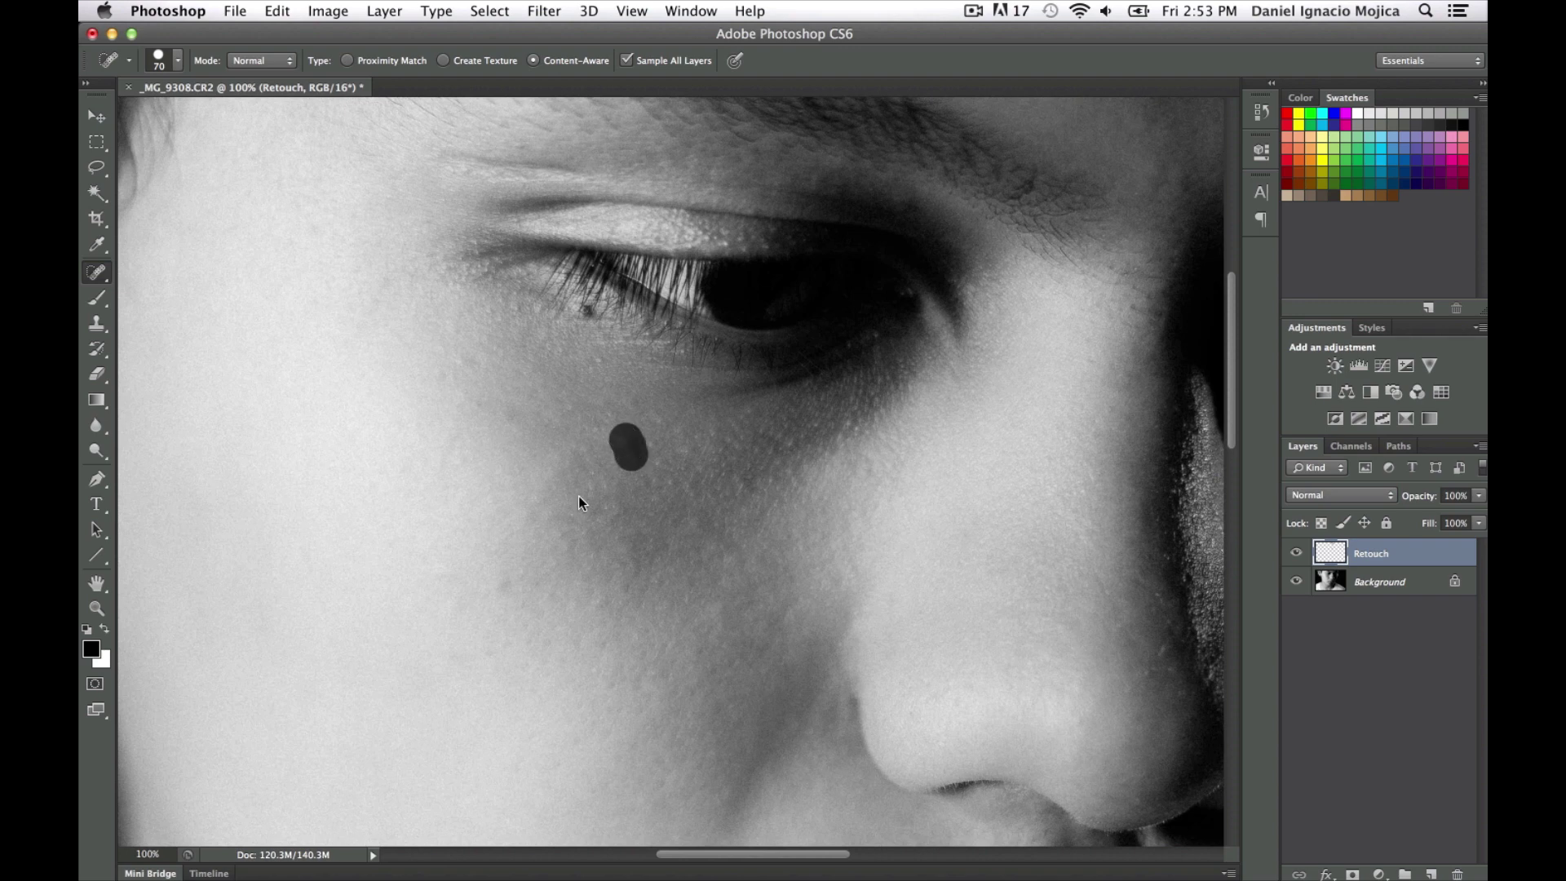
click(506, 575)
click(510, 415)
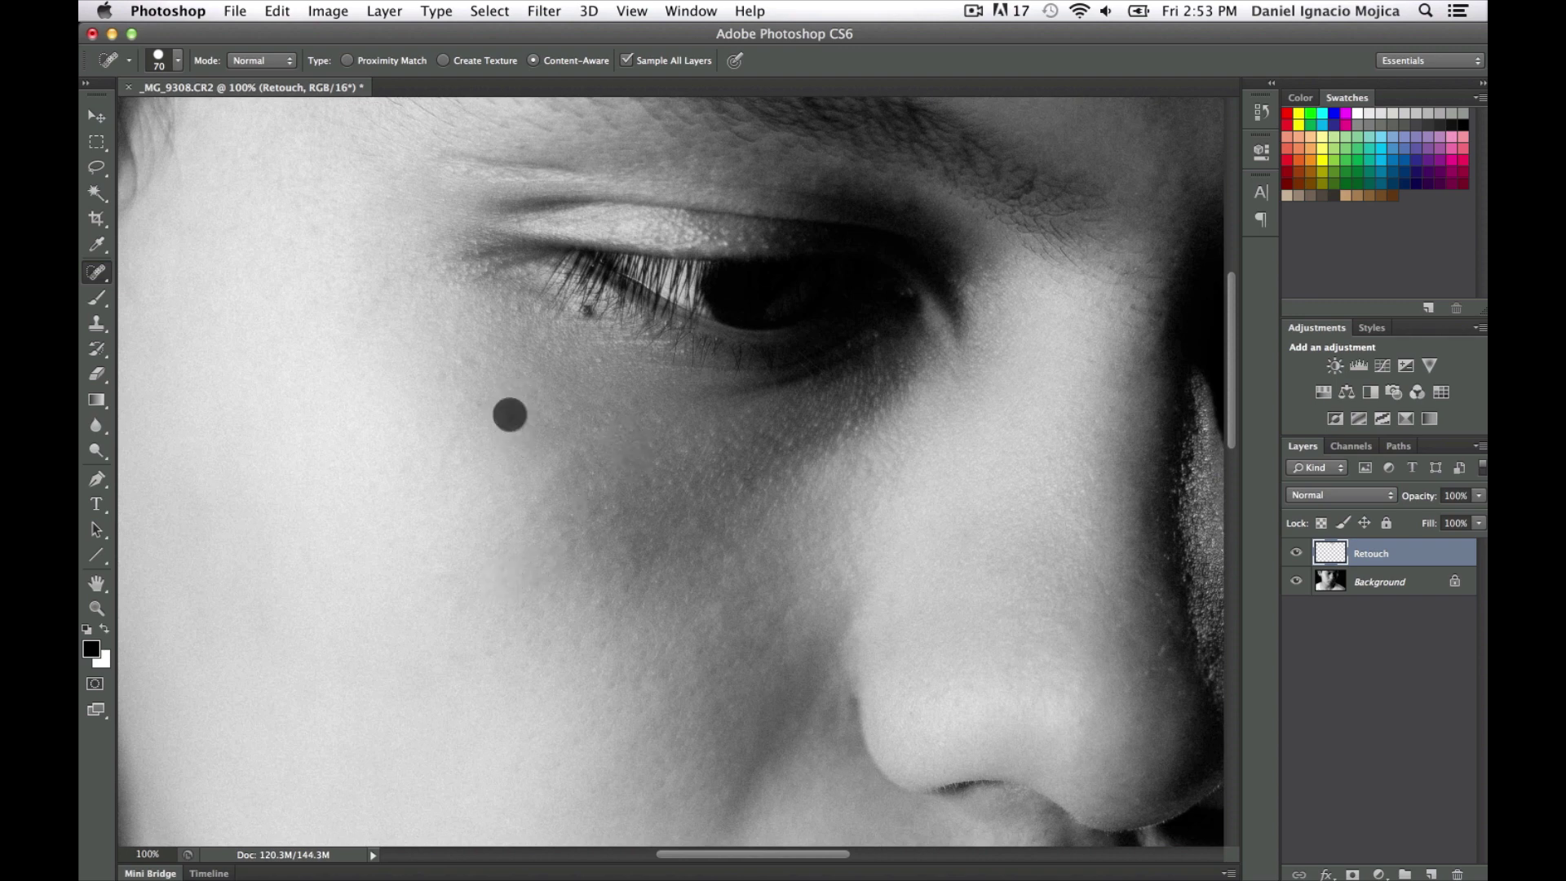
scroll(692, 468, up, 5)
scroll(692, 468, left, 8)
- Shrink the healing brush to 40 and heal spots near the temple, beside the nose and on the cheek
key(bracketleft)
key(bracketleft)
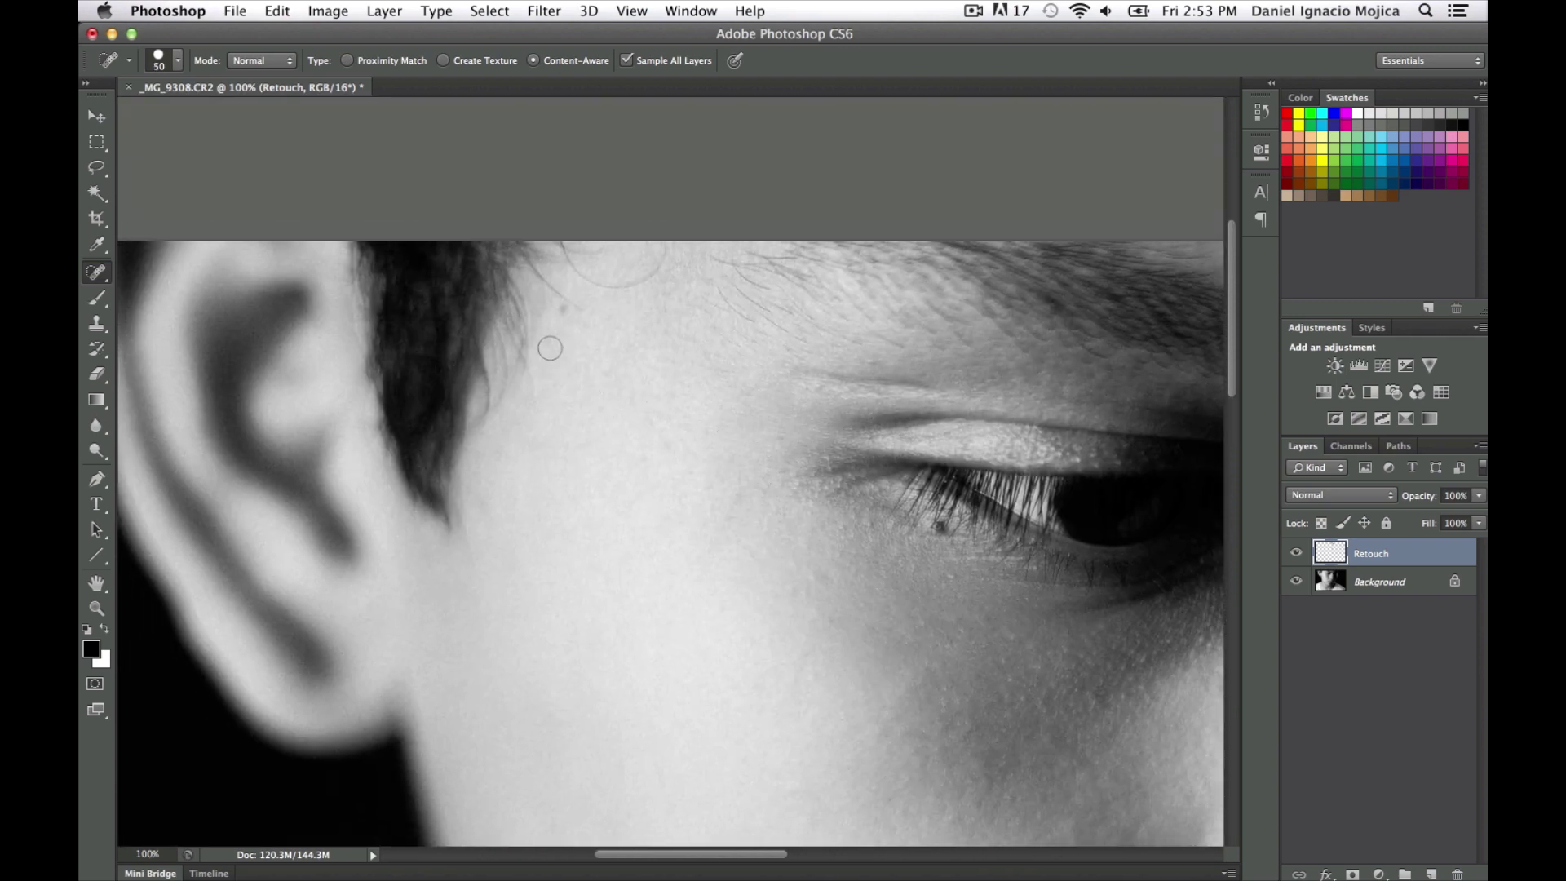
key(bracketleft)
click(561, 312)
scroll(741, 476, down, 10)
scroll(742, 475, right, 8)
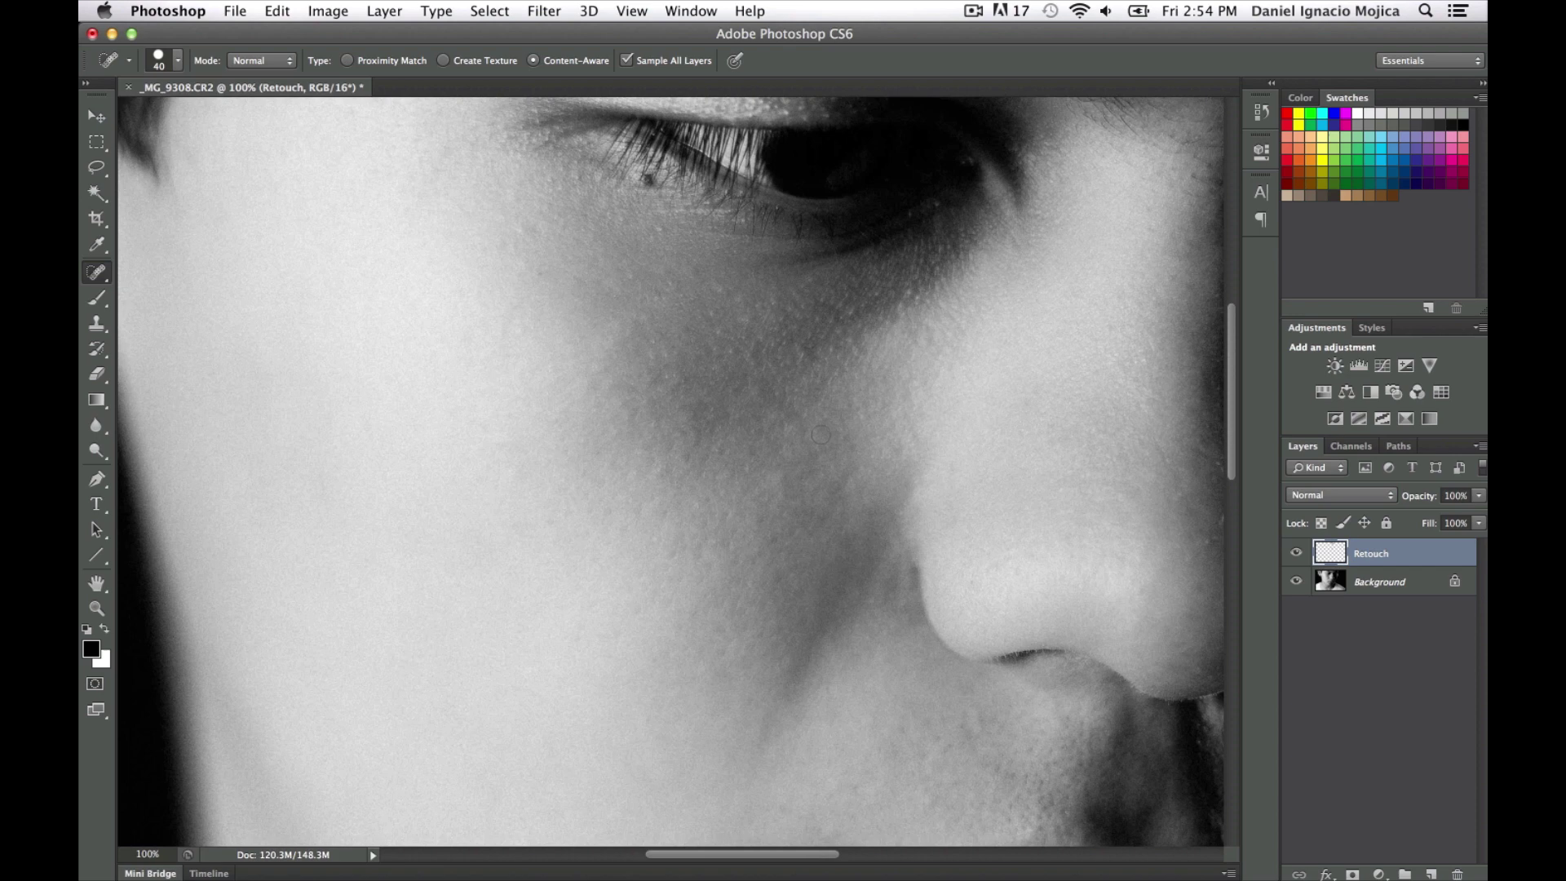
click(950, 517)
click(771, 476)
- Heal several blemishes on the nose and its side
scroll(761, 472, right, 5)
scroll(761, 472, down, 2)
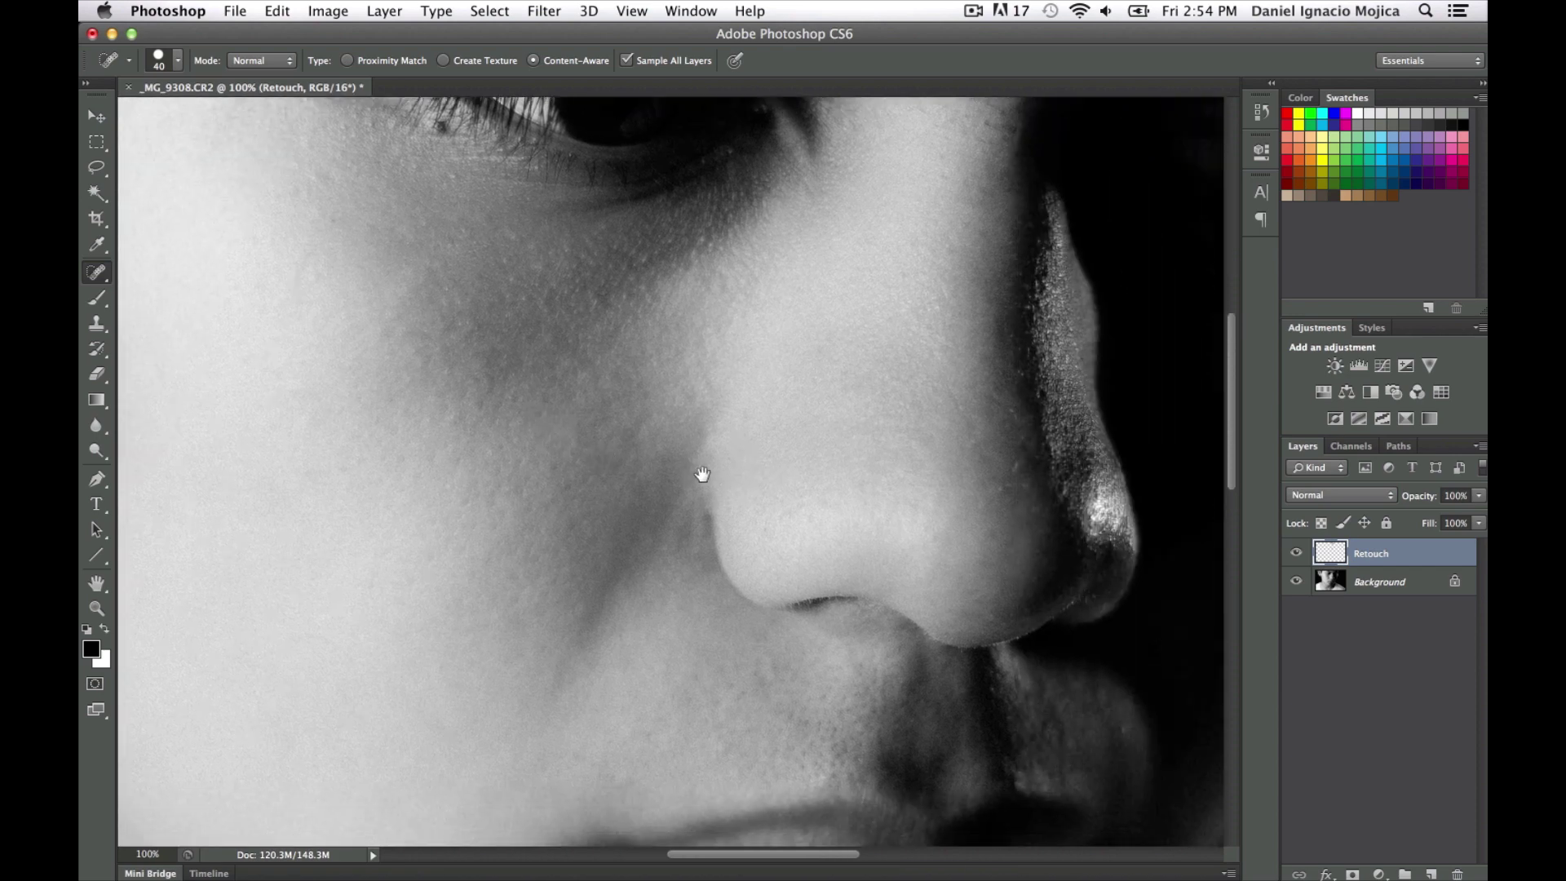
click(1006, 546)
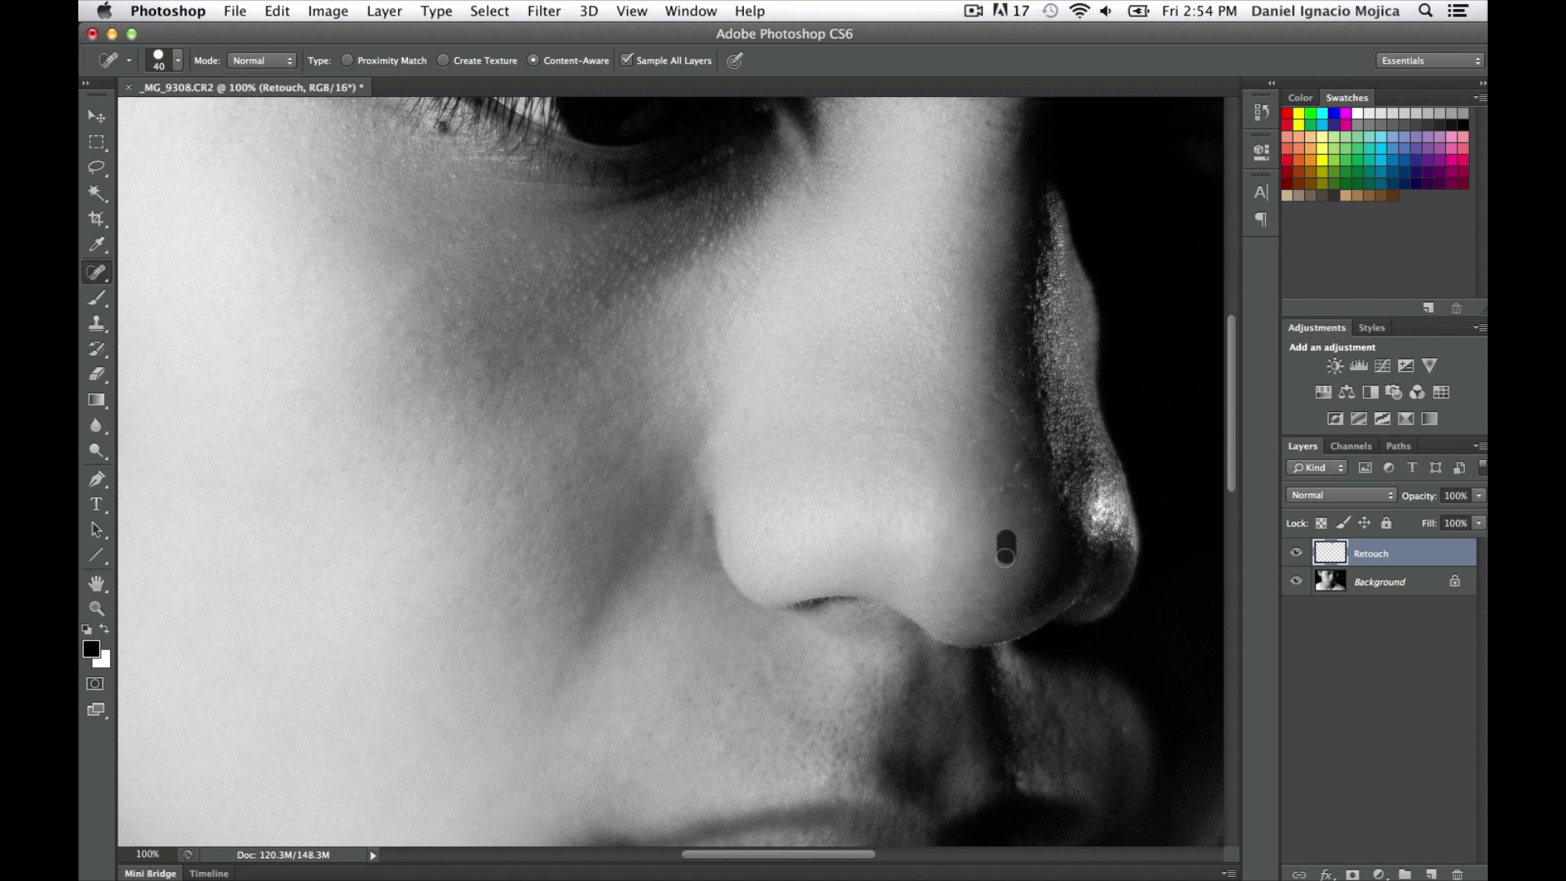
click(985, 559)
click(998, 490)
click(743, 423)
- Heal the spots running down the side of the nose from the bridge
drag(671, 415, 757, 327)
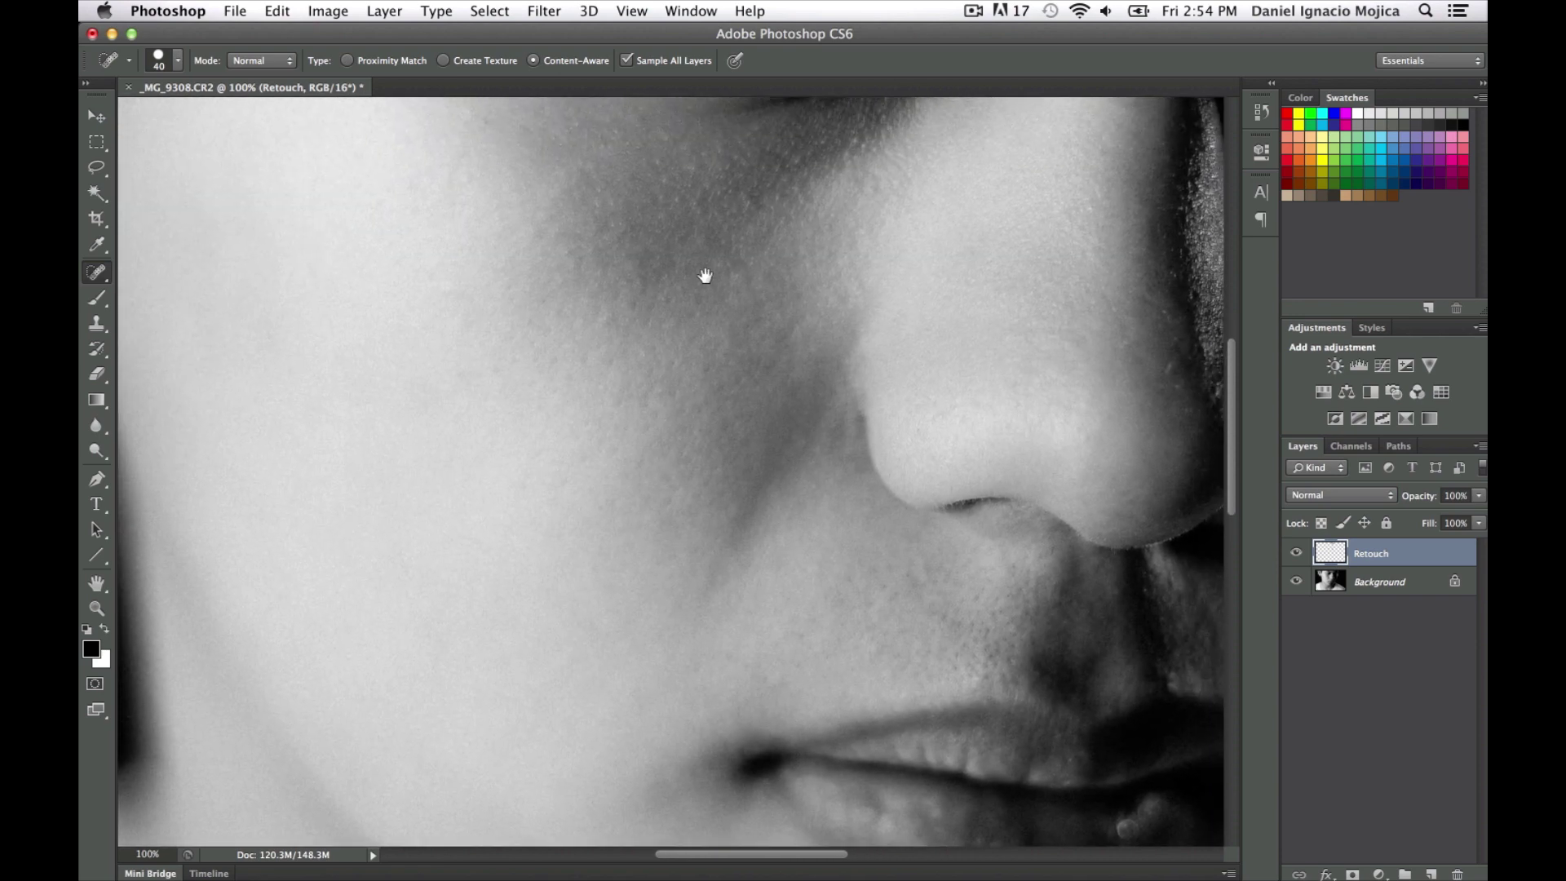
drag(702, 273, 552, 465)
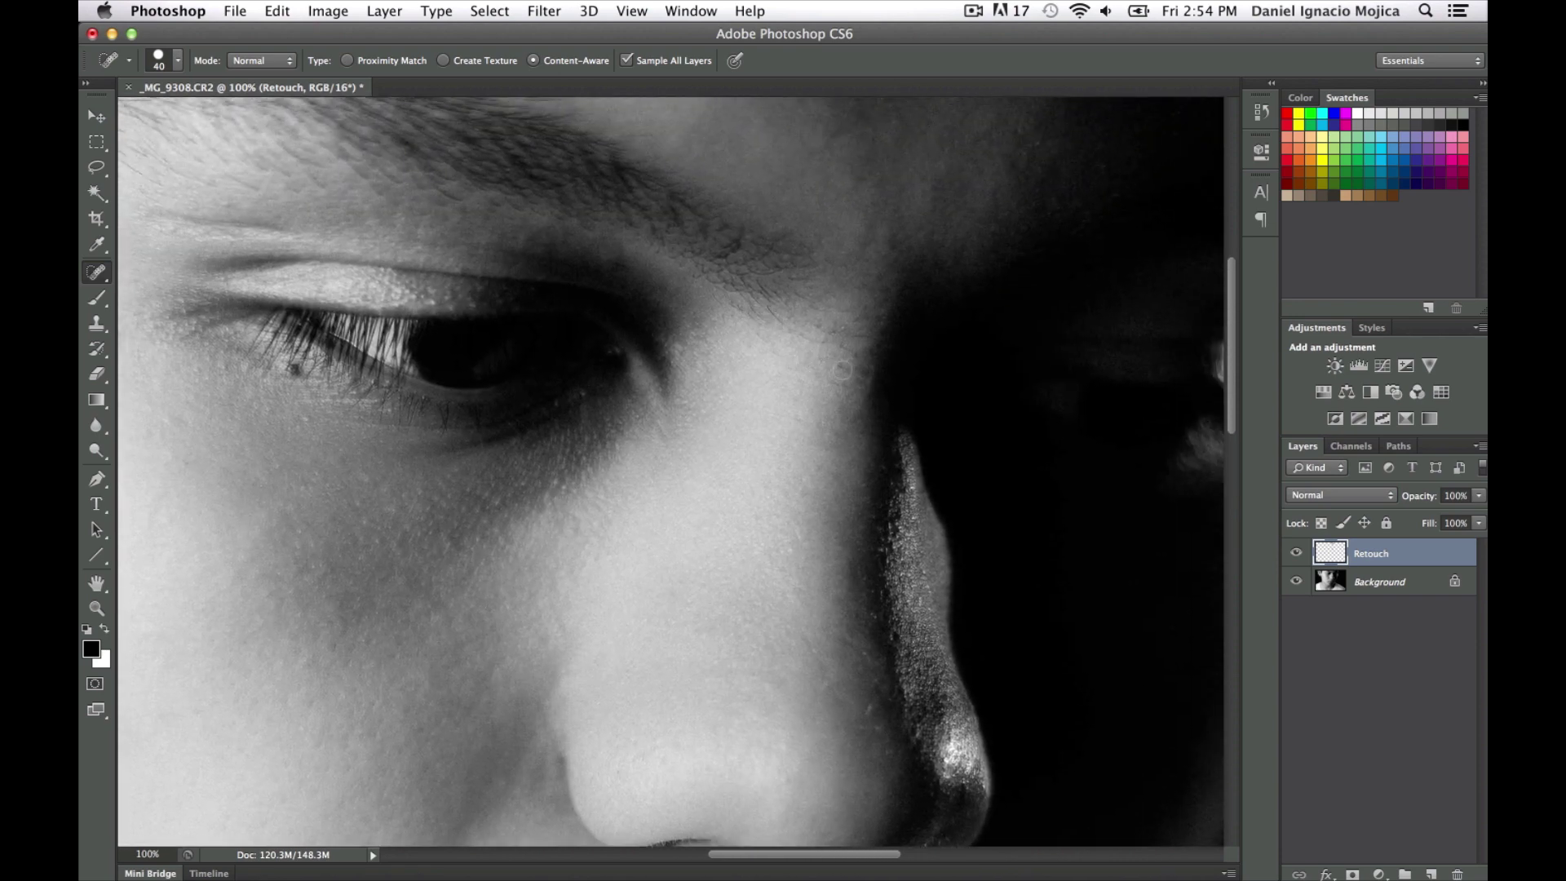
click(842, 366)
click(836, 379)
click(824, 438)
click(803, 496)
click(802, 404)
- Heal a spot near the brow and one below the eye
drag(852, 265, 758, 559)
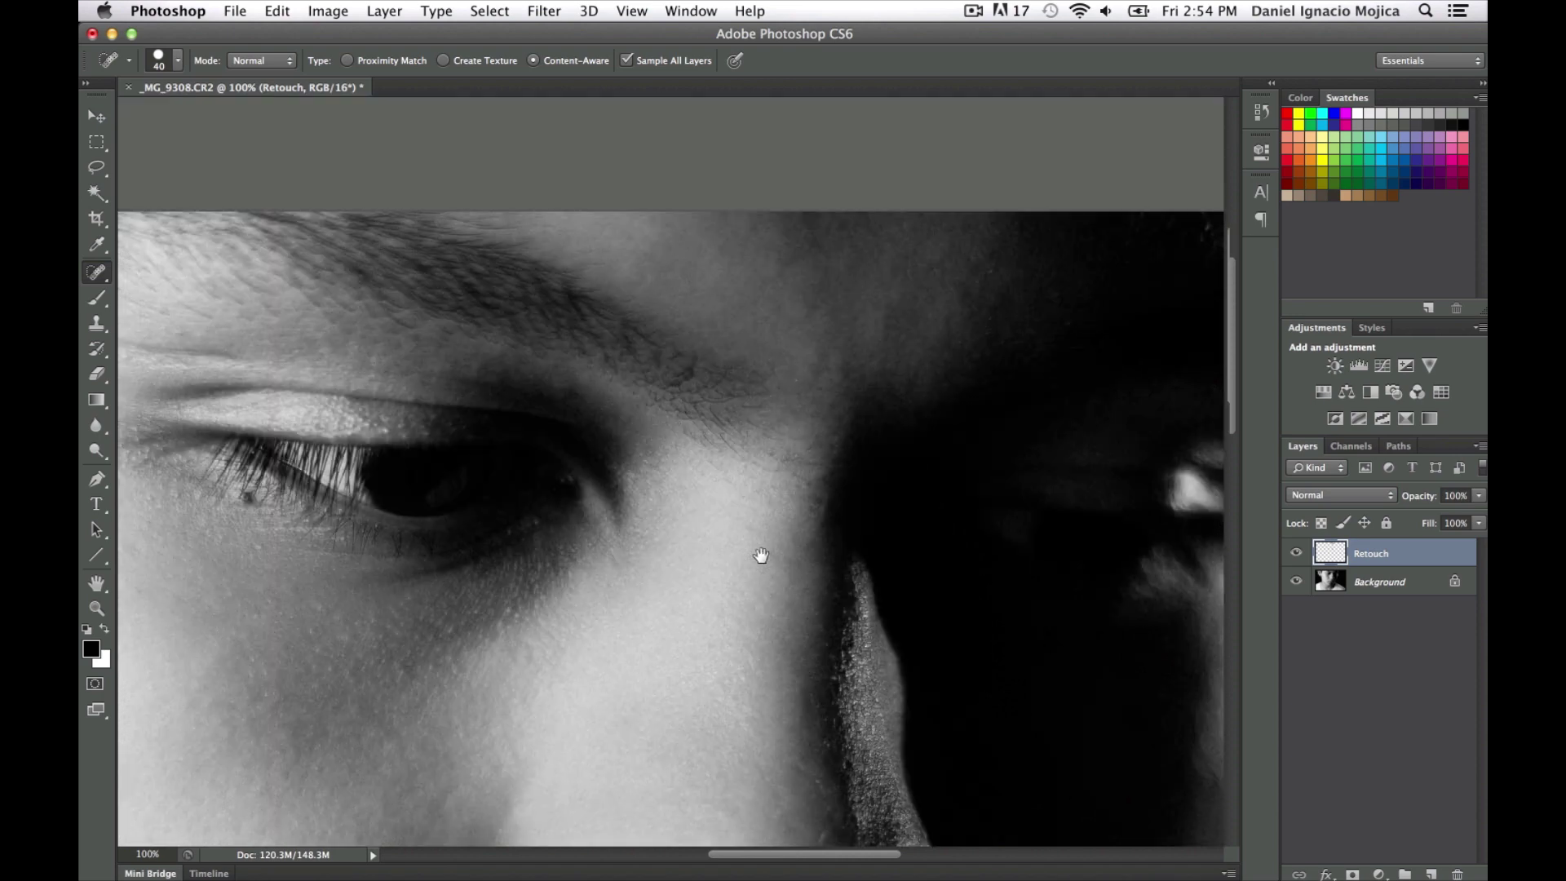
click(728, 445)
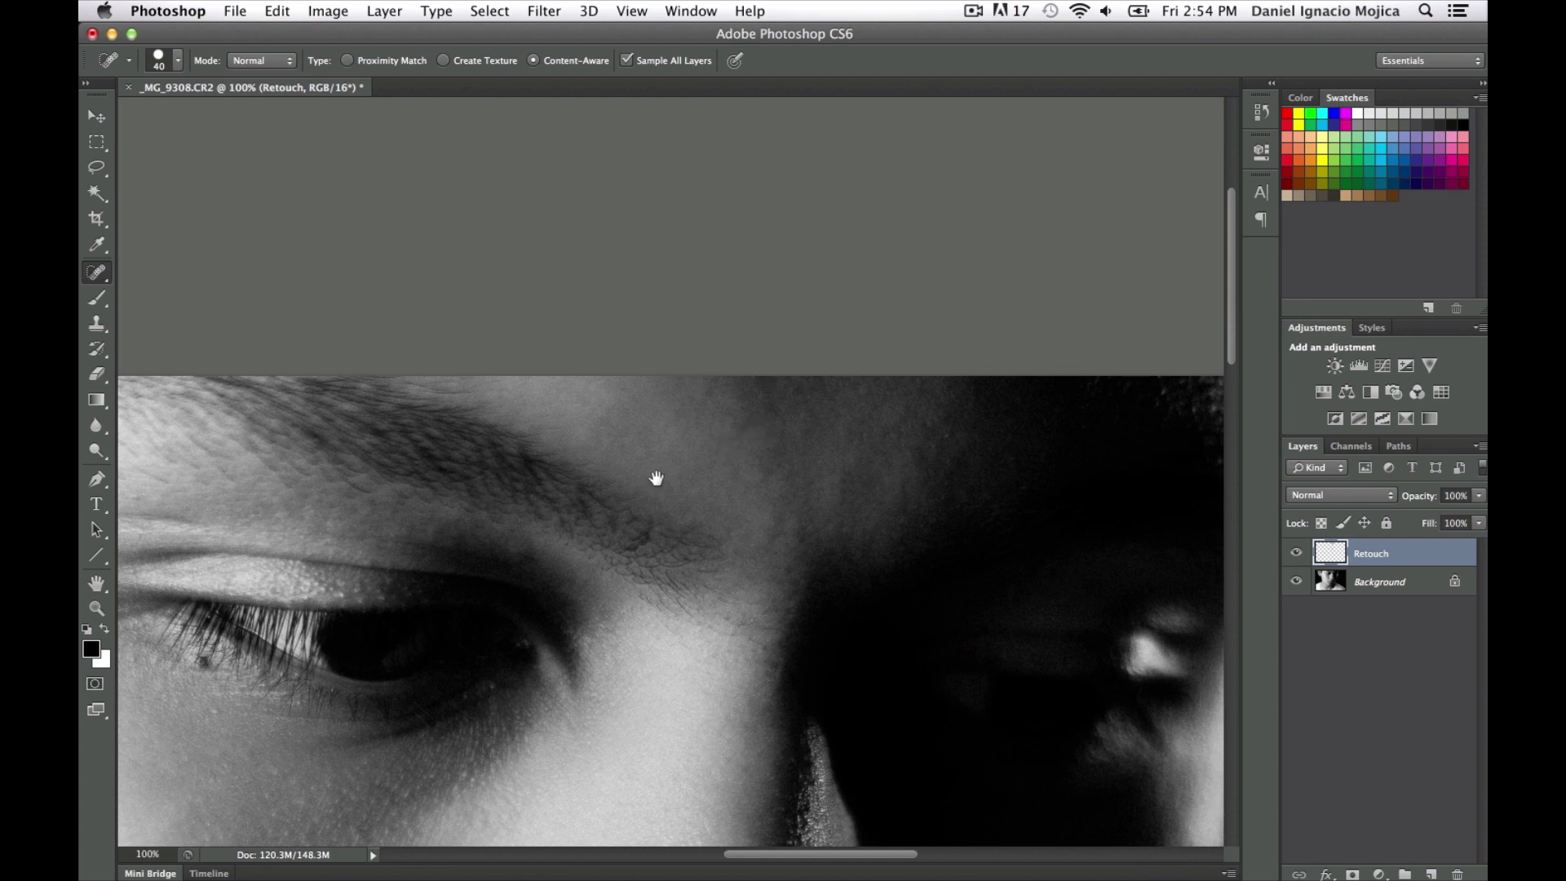
drag(654, 468, 770, 430)
click(765, 351)
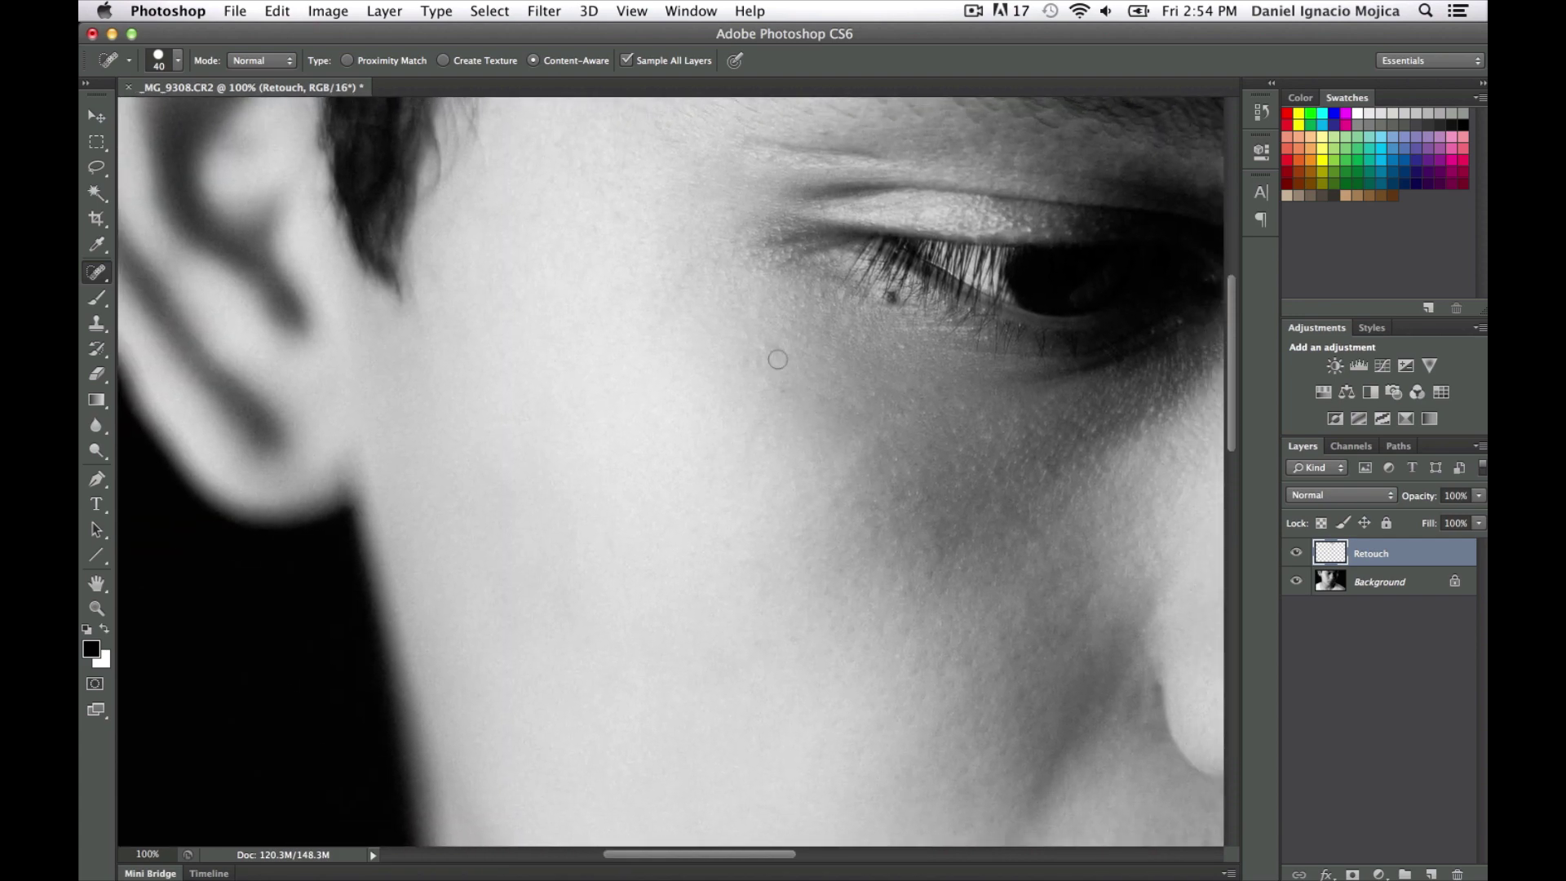
scroll(946, 436, right, 3)
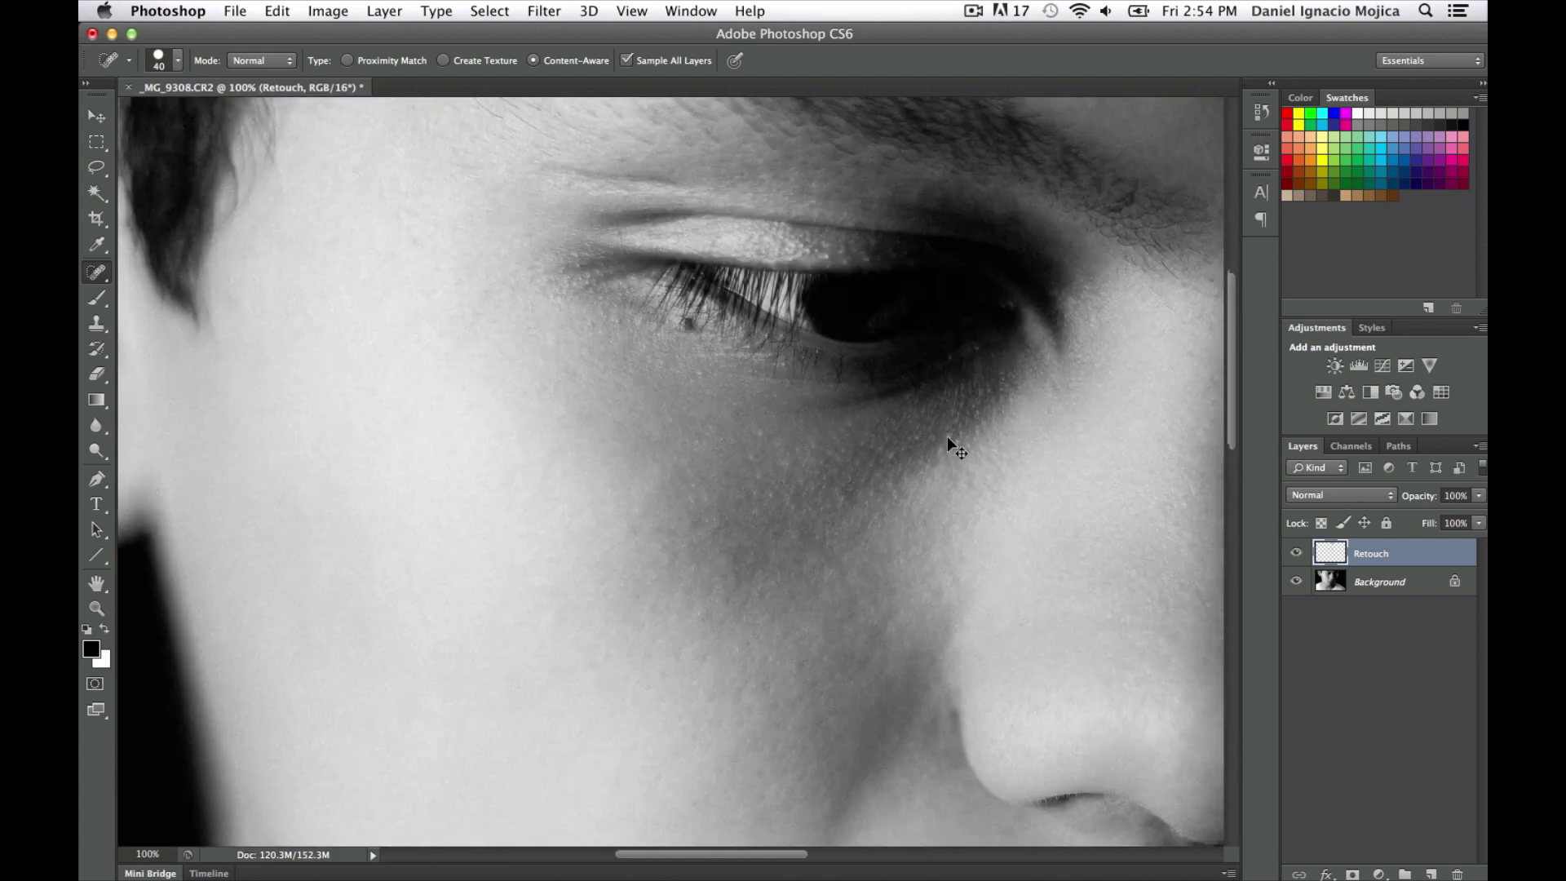
- Frame the whole face at 66.67% and toggle the Retouch layer to compare before and after
key(super+minus)
key(super+minus)
scroll(828, 353, right, 4)
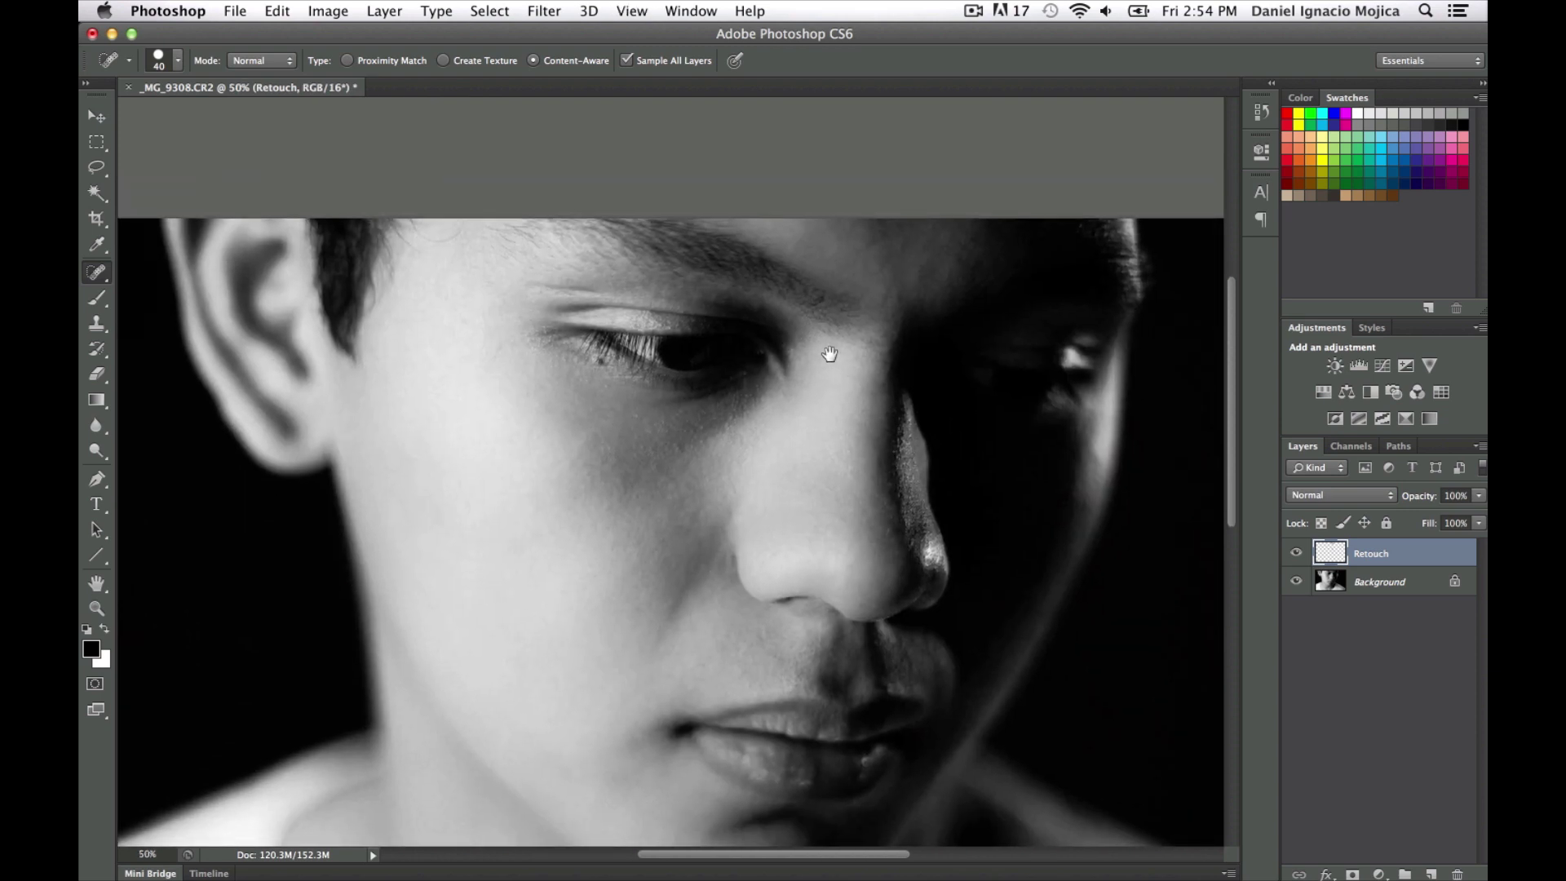
drag(856, 357, 951, 331)
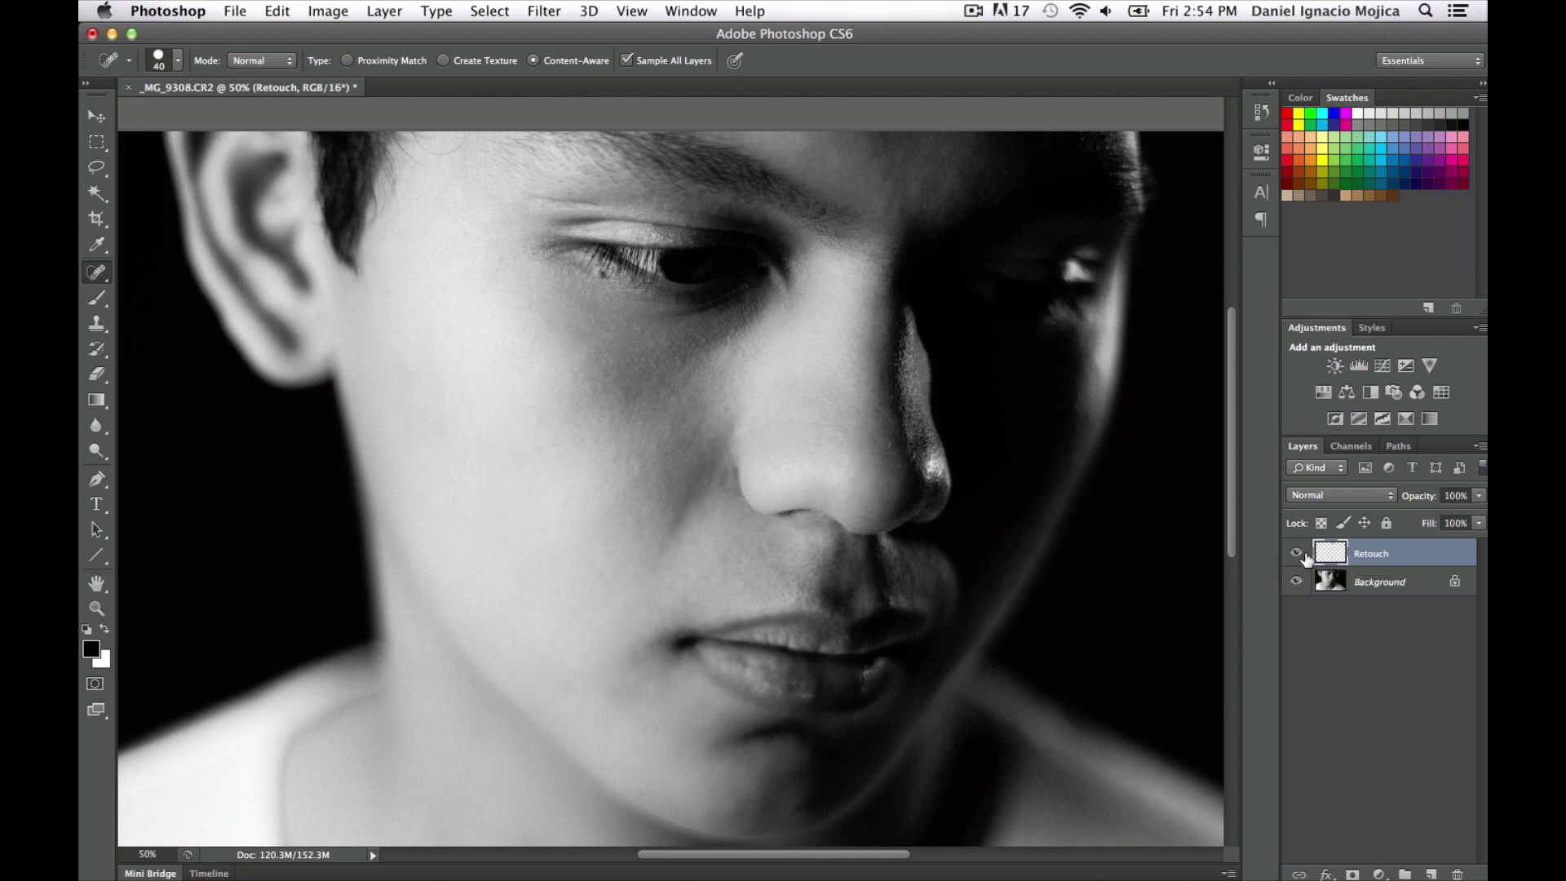
click(1297, 555)
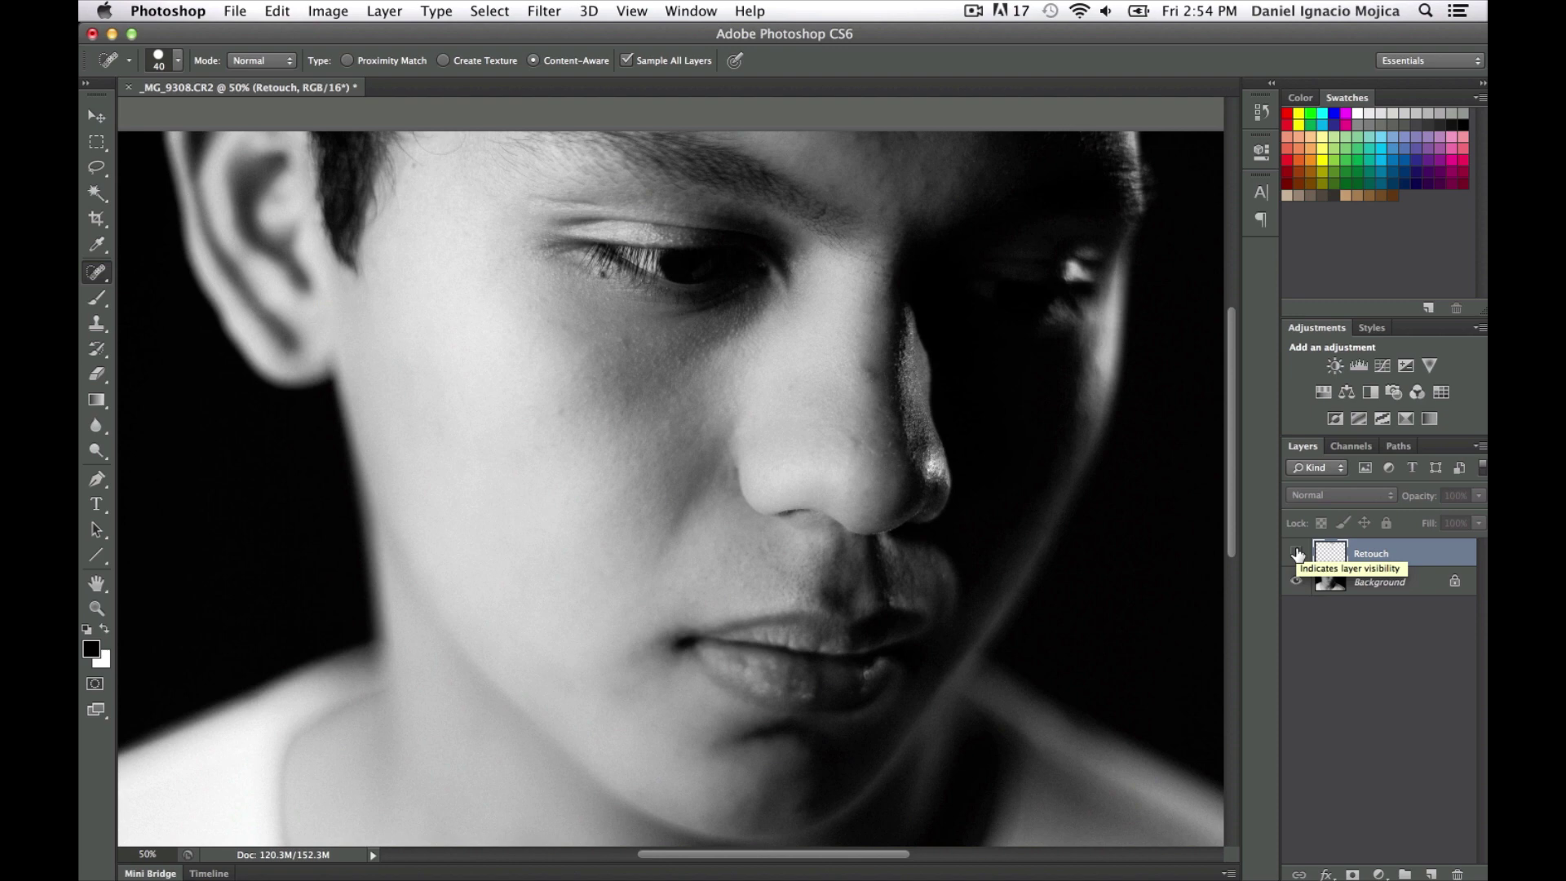
key(super+equal)
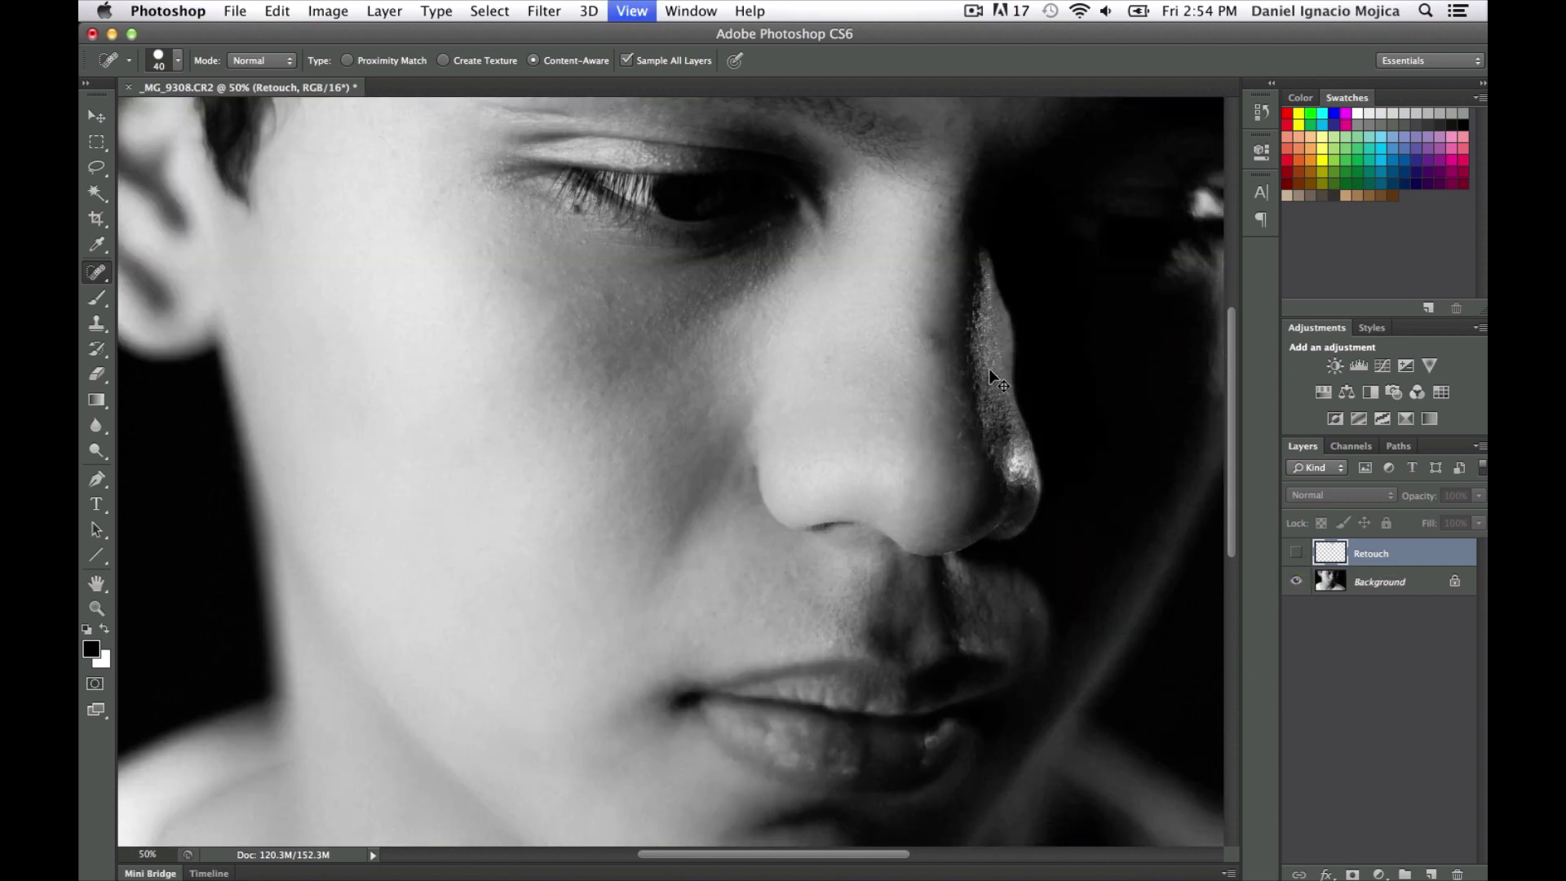
key(super+equal)
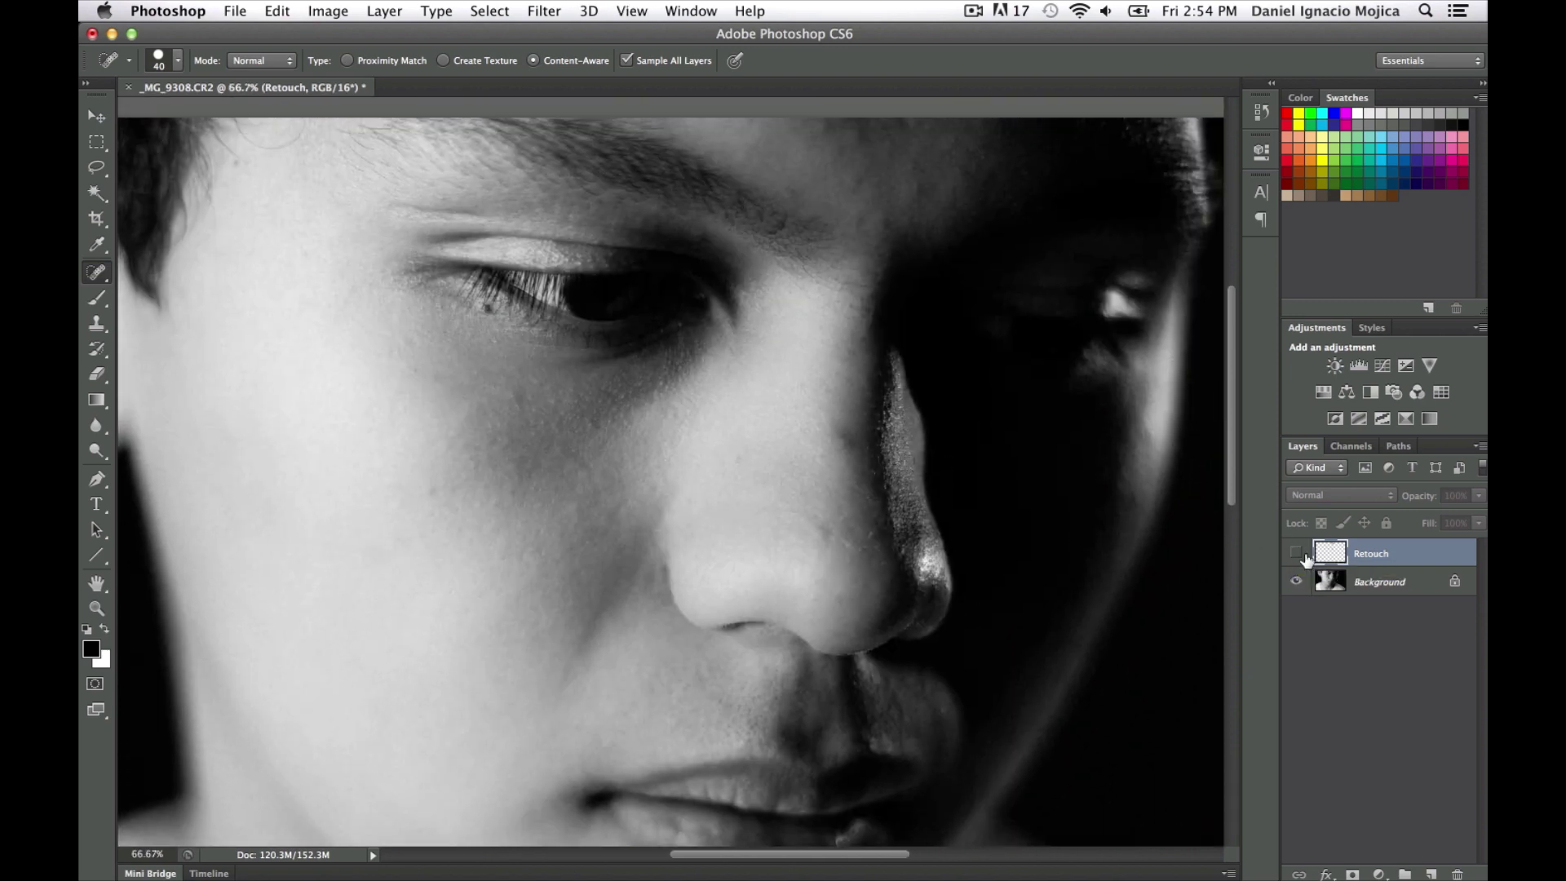
click(1296, 555)
click(1296, 554)
click(1296, 554)
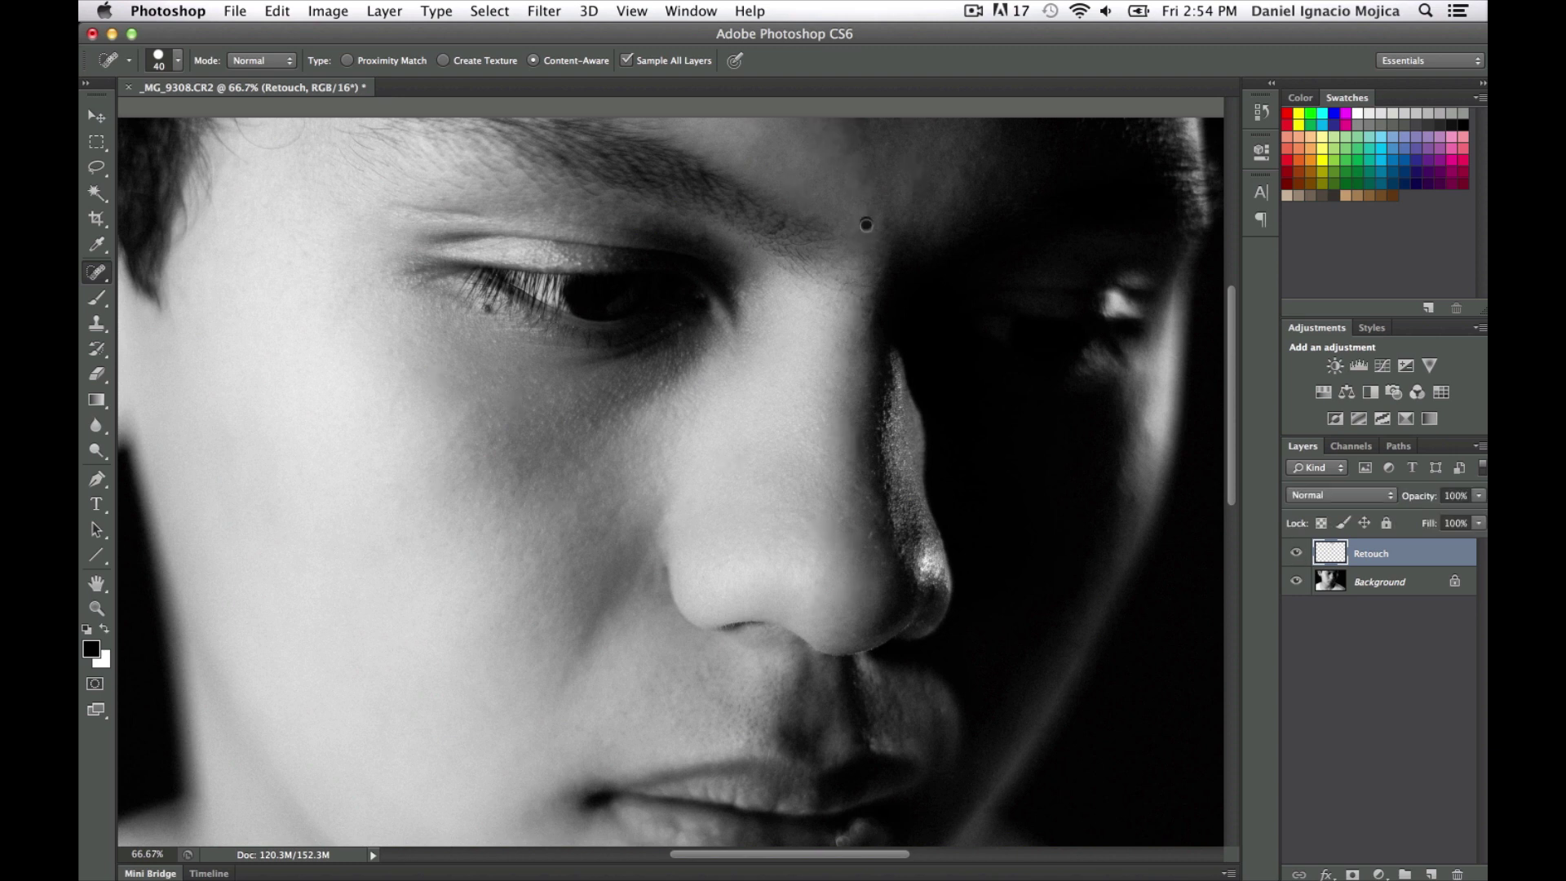
- Heal two forehead blemishes and a nose-bridge spot, then toggle Retouch to compare again
click(866, 224)
click(868, 220)
click(839, 343)
click(1295, 553)
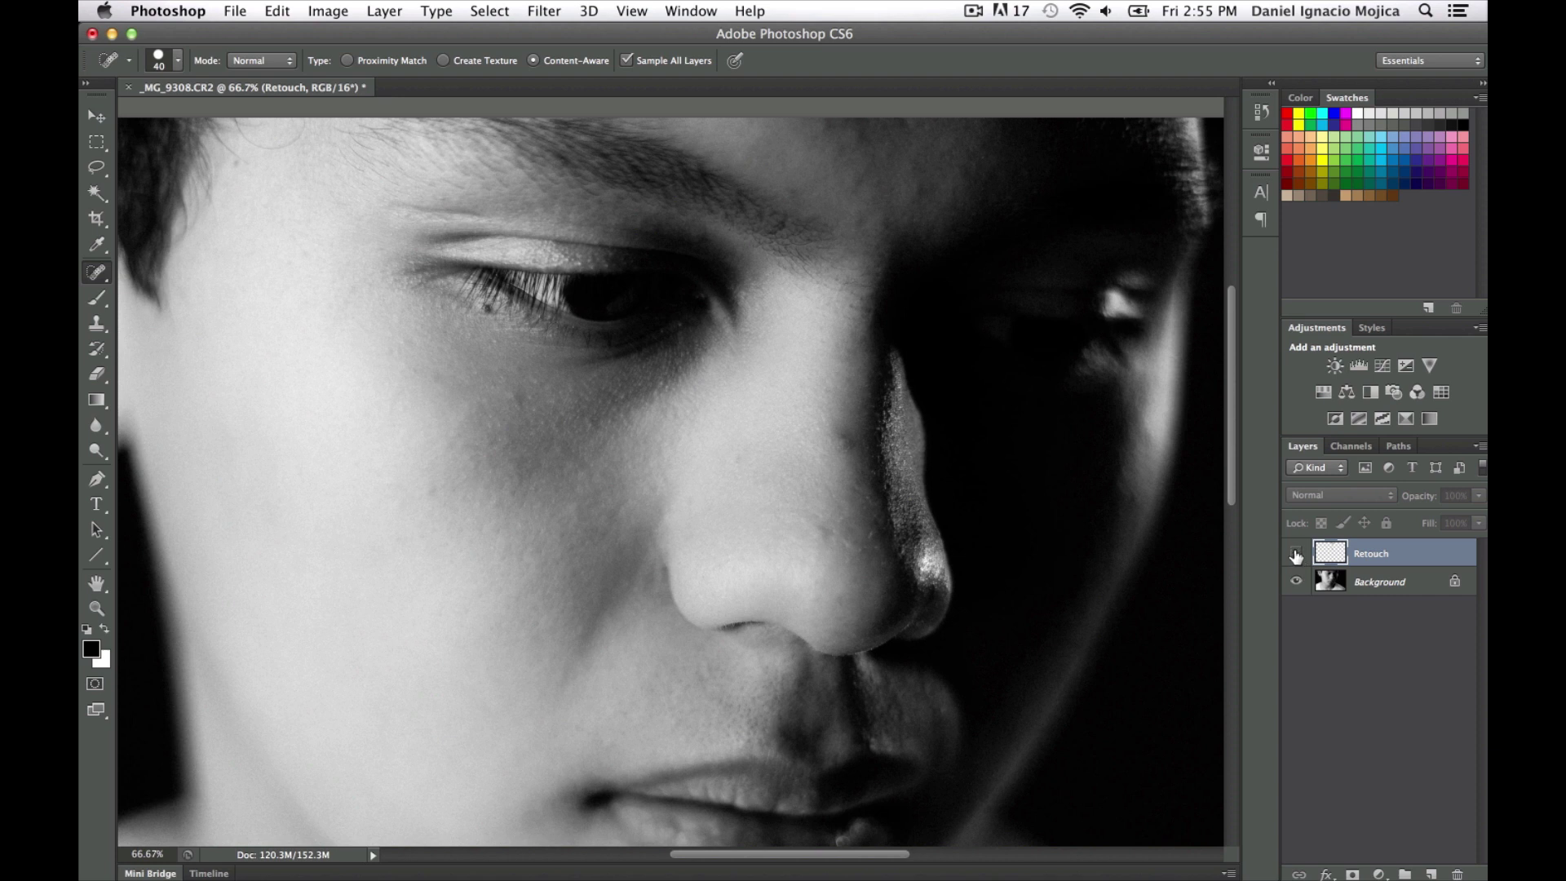
click(1296, 553)
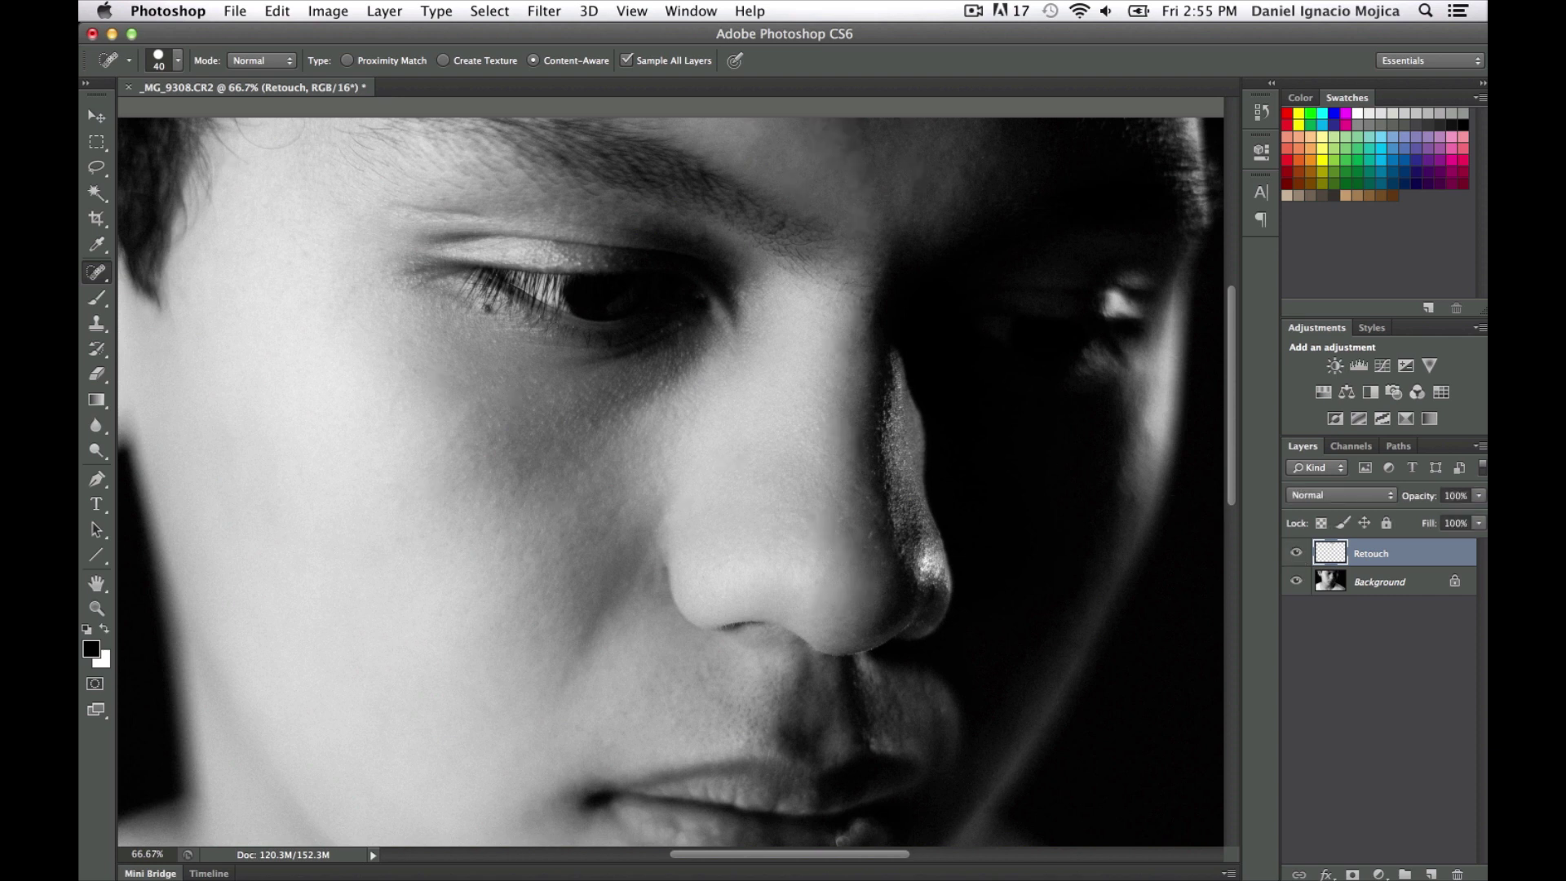